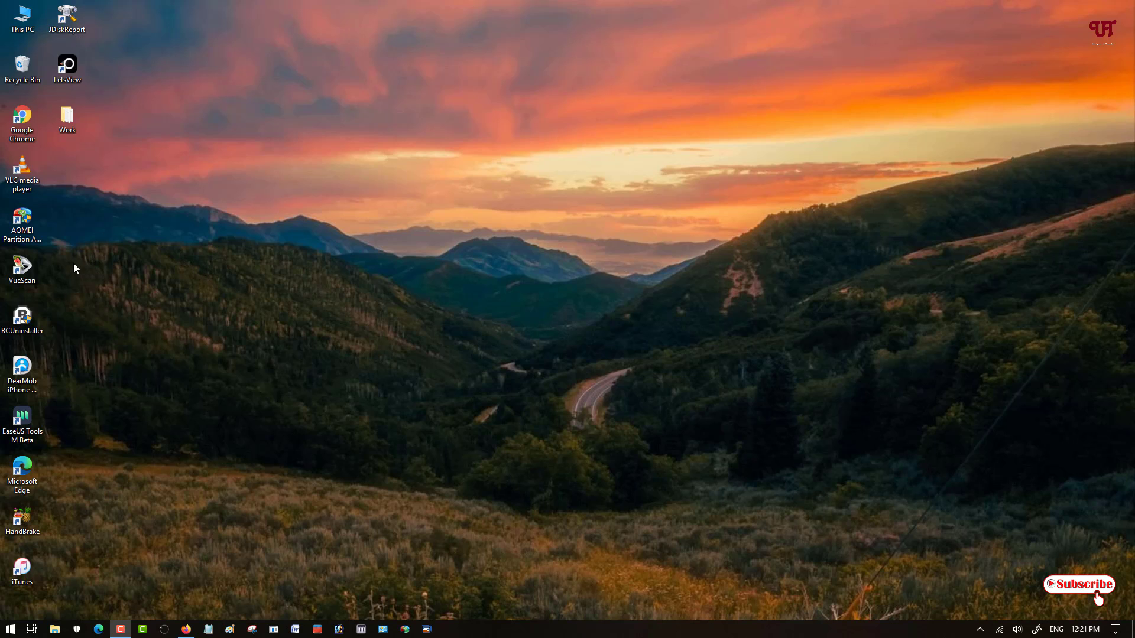
# Step: Dismiss the Work folder's menu, restore the 'winaero tweaker' Google results, and open the Winaero Tweaker article
pyautogui.rightClick(59, 129)
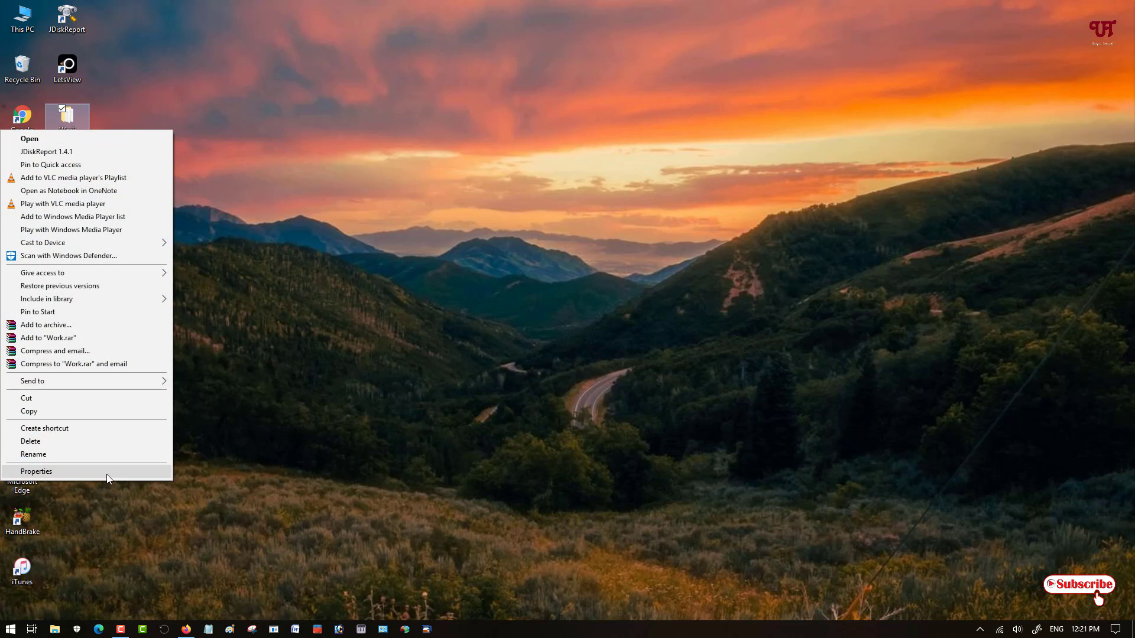
pyautogui.click(296, 168)
pyautogui.click(81, 153)
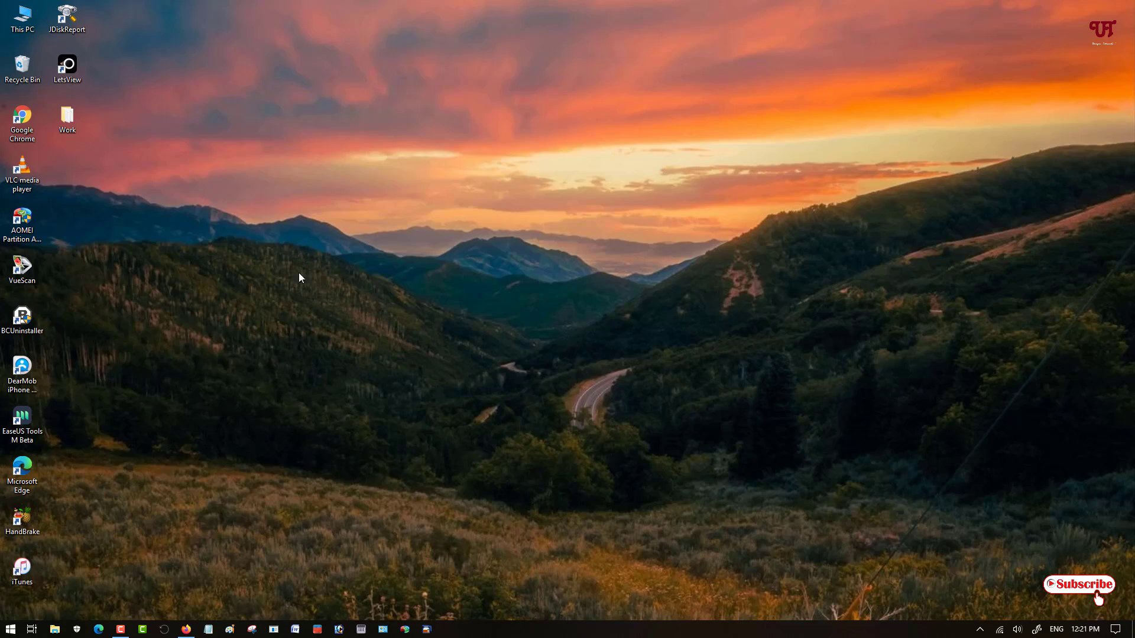
pyautogui.click(185, 629)
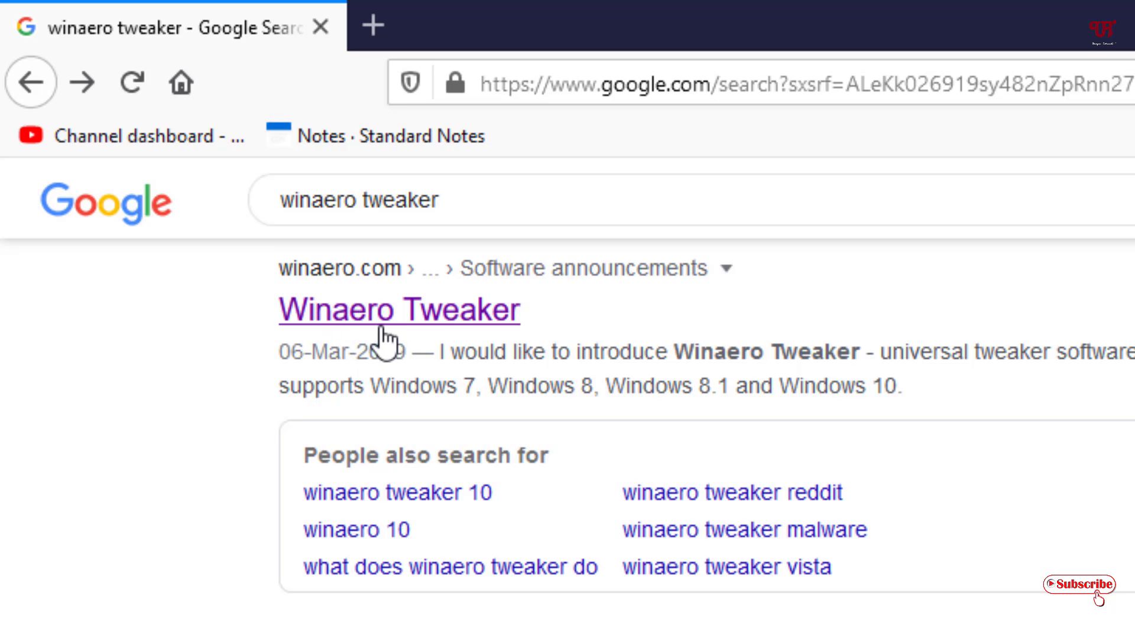
pyautogui.click(424, 314)
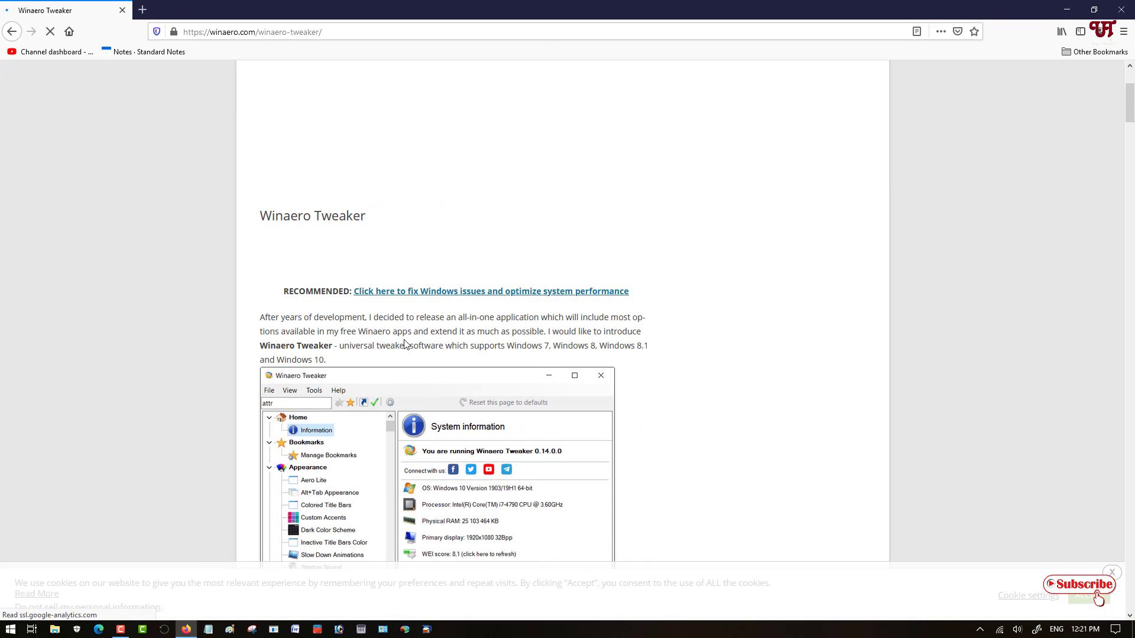
# Step: Go to the Download Winaero Tweaker page and save winaerotweaker.zip through Firefox
pyautogui.scroll(-8, 406, 344)
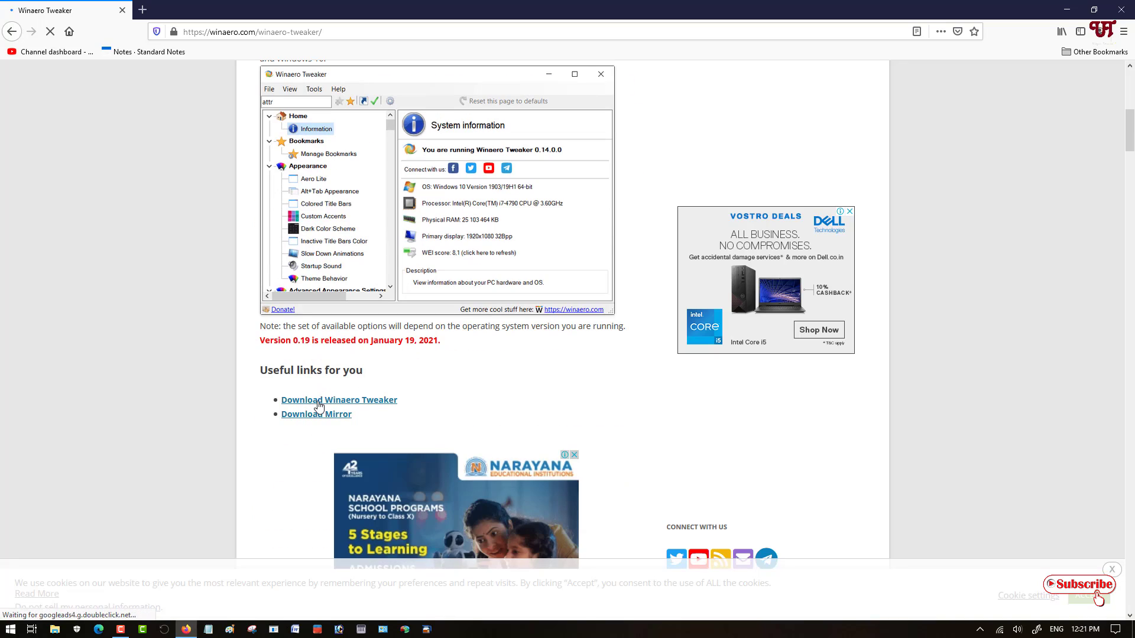
pyautogui.click(319, 406)
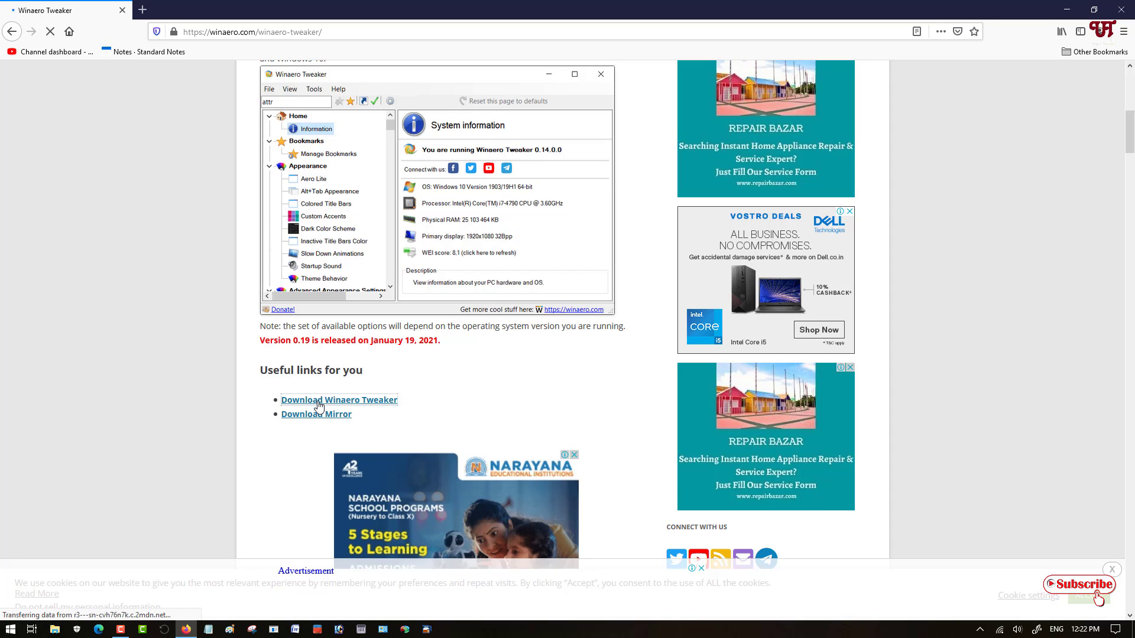
pyautogui.scroll(-7, 319, 406)
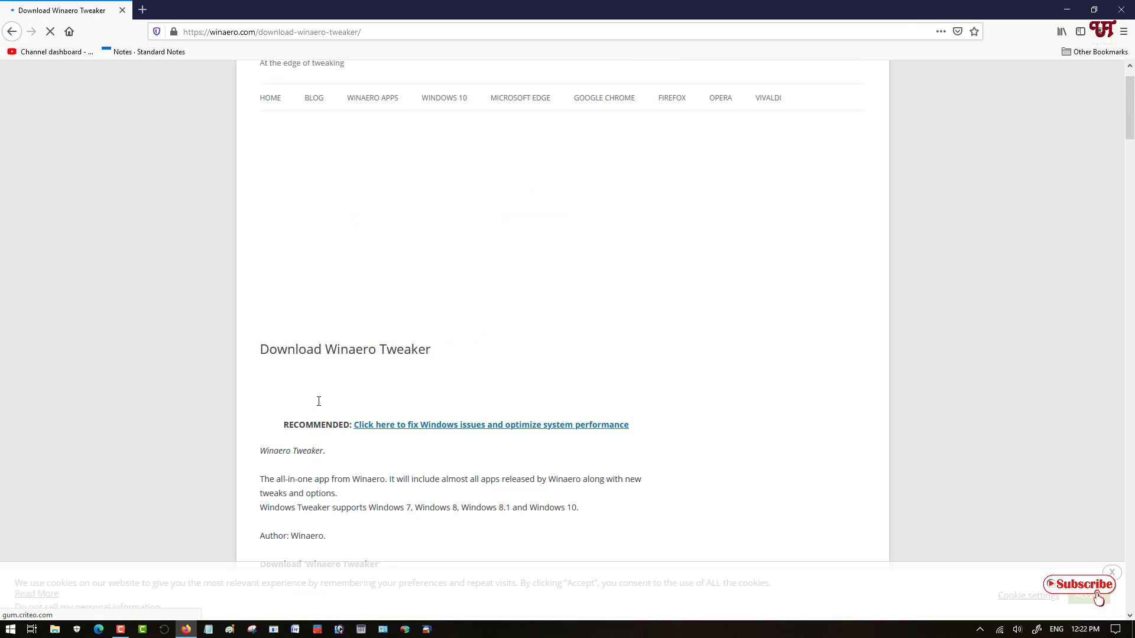
pyautogui.scroll(-4, 319, 406)
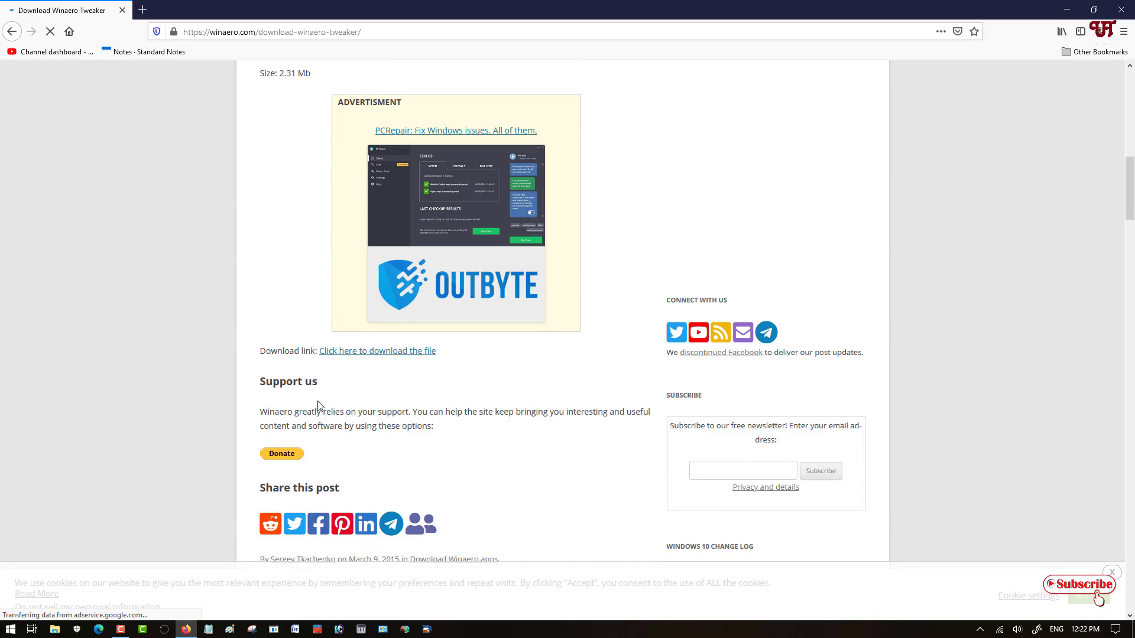
pyautogui.click(384, 351)
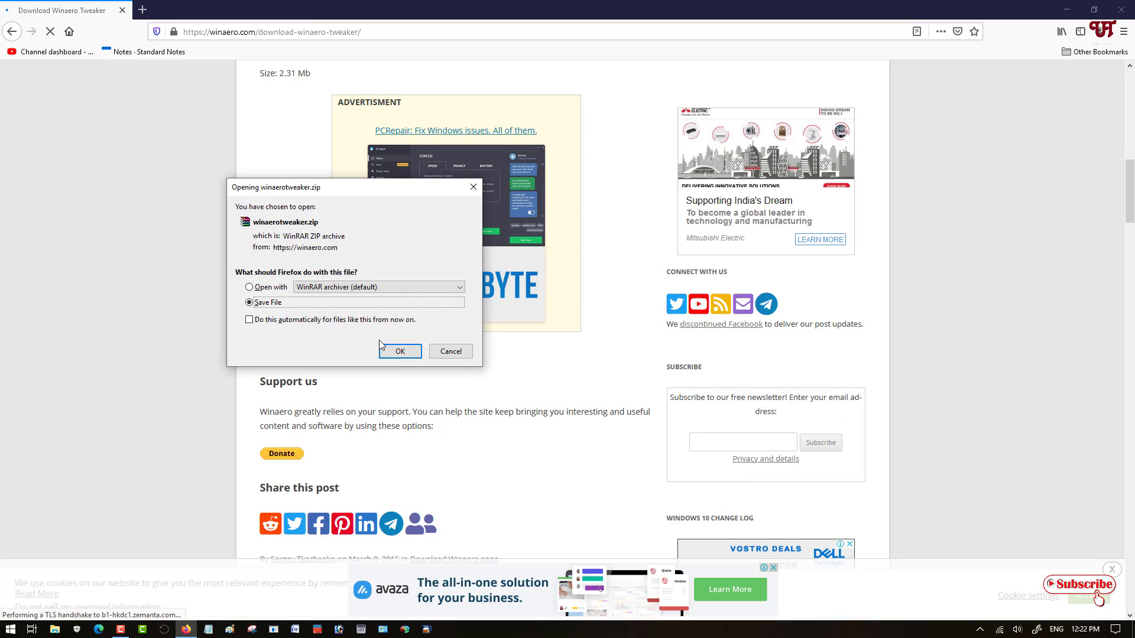
pyautogui.click(397, 351)
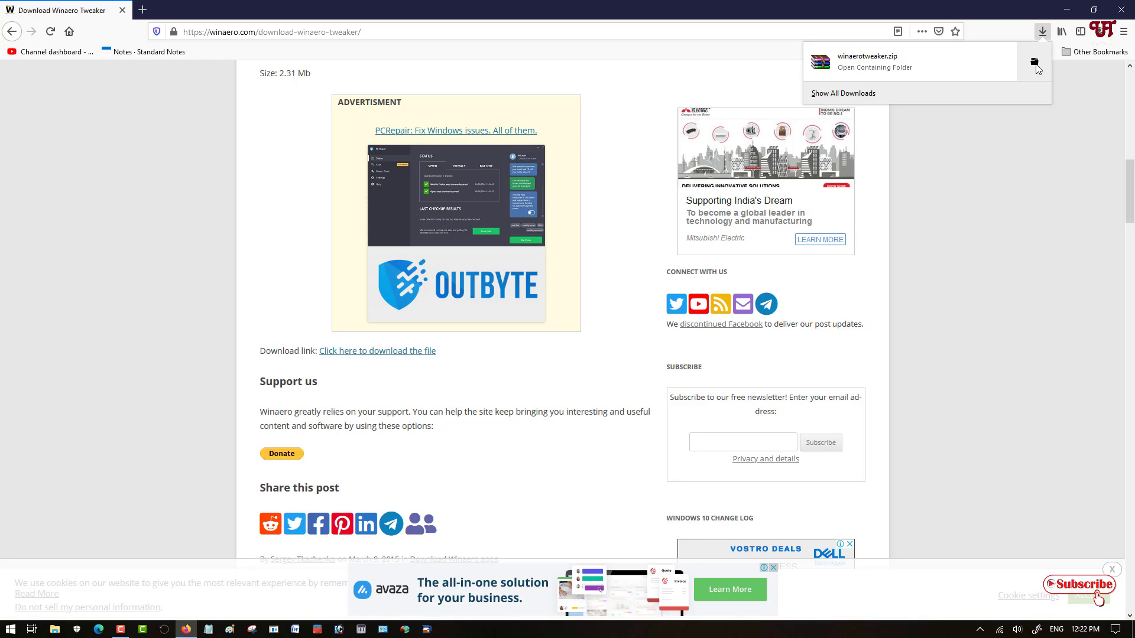
# Step: Show the downloaded zip in the Downloads folder and close Firefox
pyautogui.click(1034, 63)
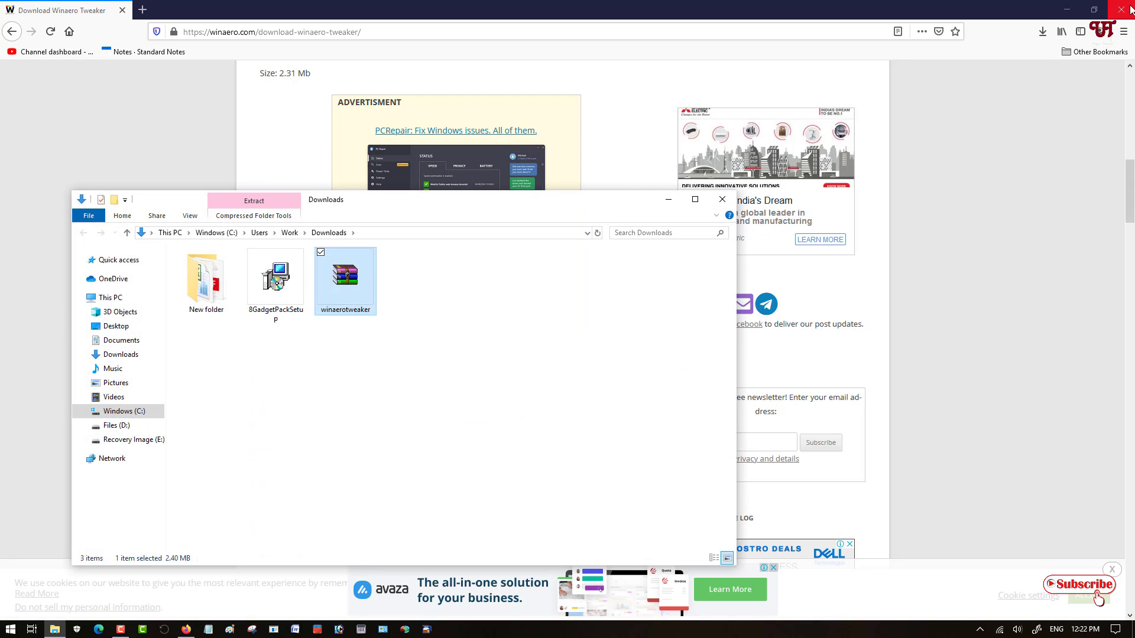
pyautogui.click(1121, 10)
pyautogui.moveTo(586, 202); pyautogui.dragTo(767, 154)
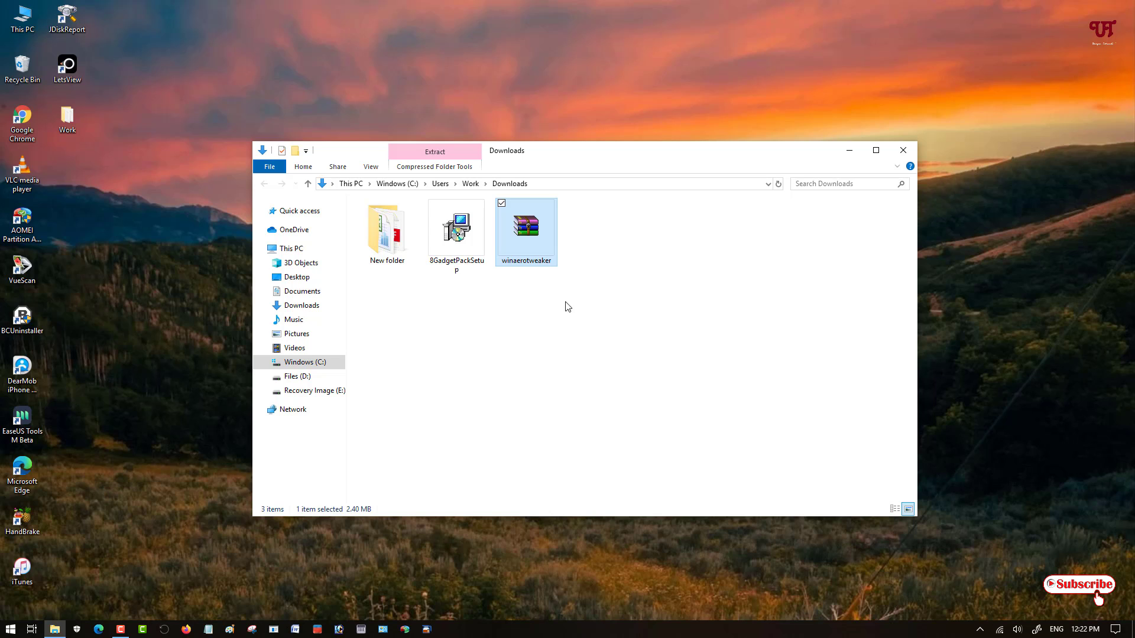
# Step: Extract winaerotweaker.zip with WinRAR into a new winaerotweaker folder, then close WinRAR
pyautogui.moveTo(530, 250)
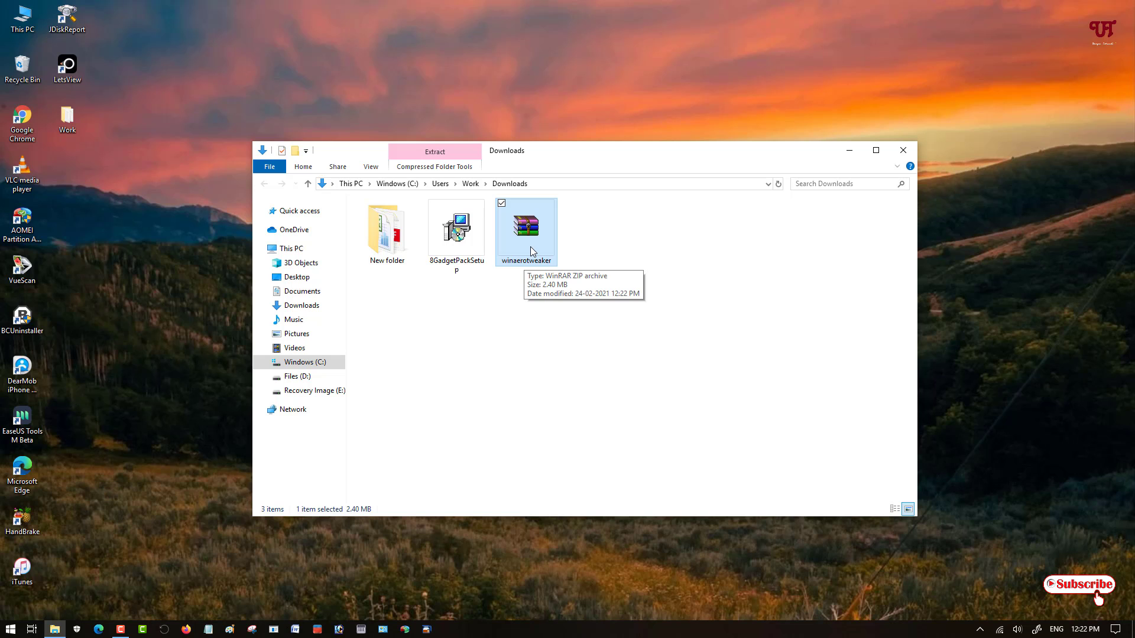
pyautogui.doubleClick(530, 249)
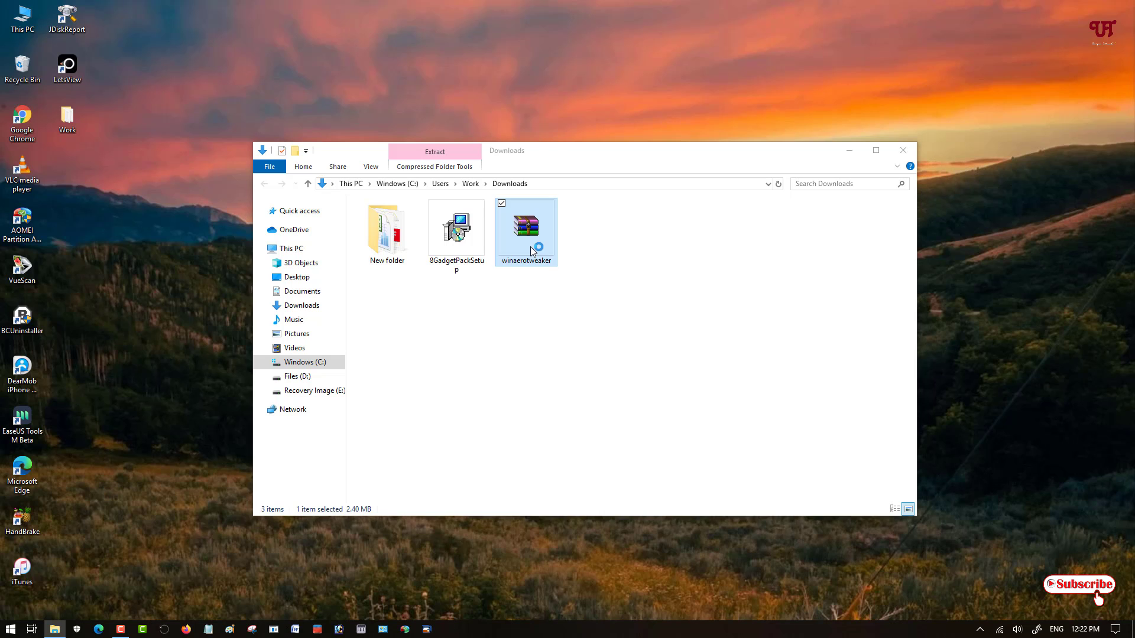
pyautogui.click(216, 248)
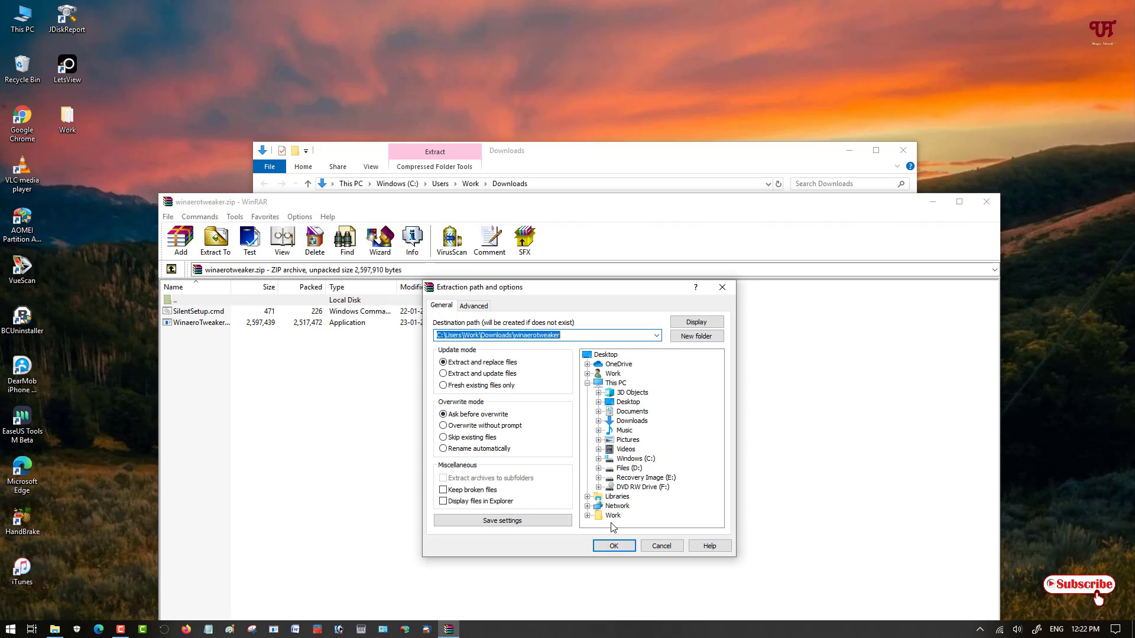
pyautogui.click(618, 544)
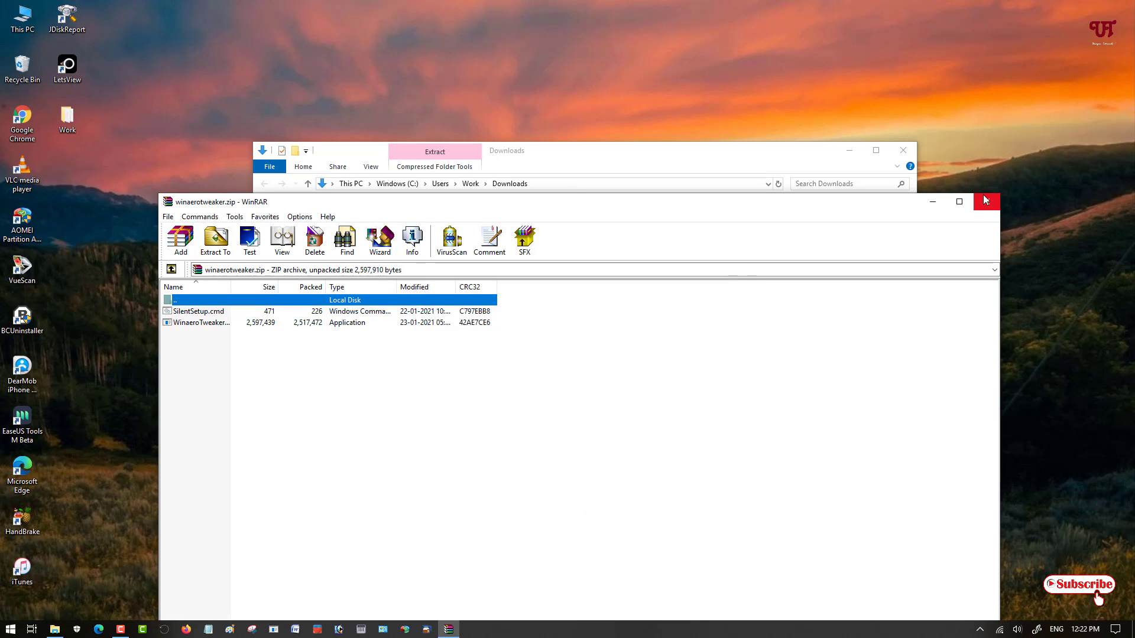
pyautogui.click(986, 202)
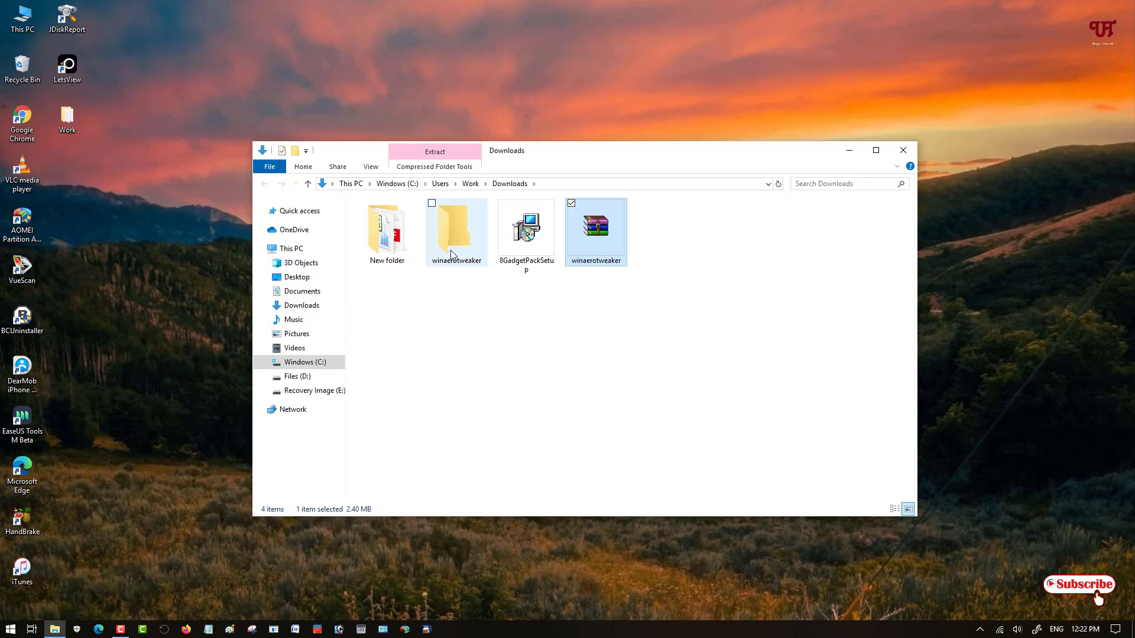
# Step: Open the winaerotweaker folder and run the WinaeroTweaker-0.19.1.0-setup installer
pyautogui.doubleClick(451, 254)
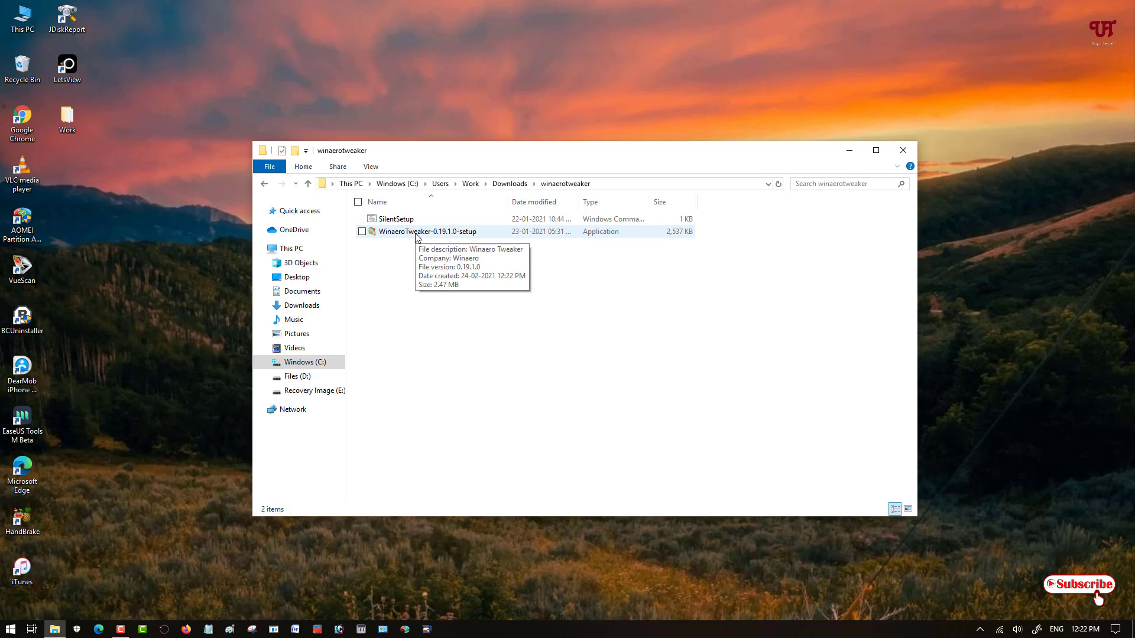
pyautogui.click(416, 237)
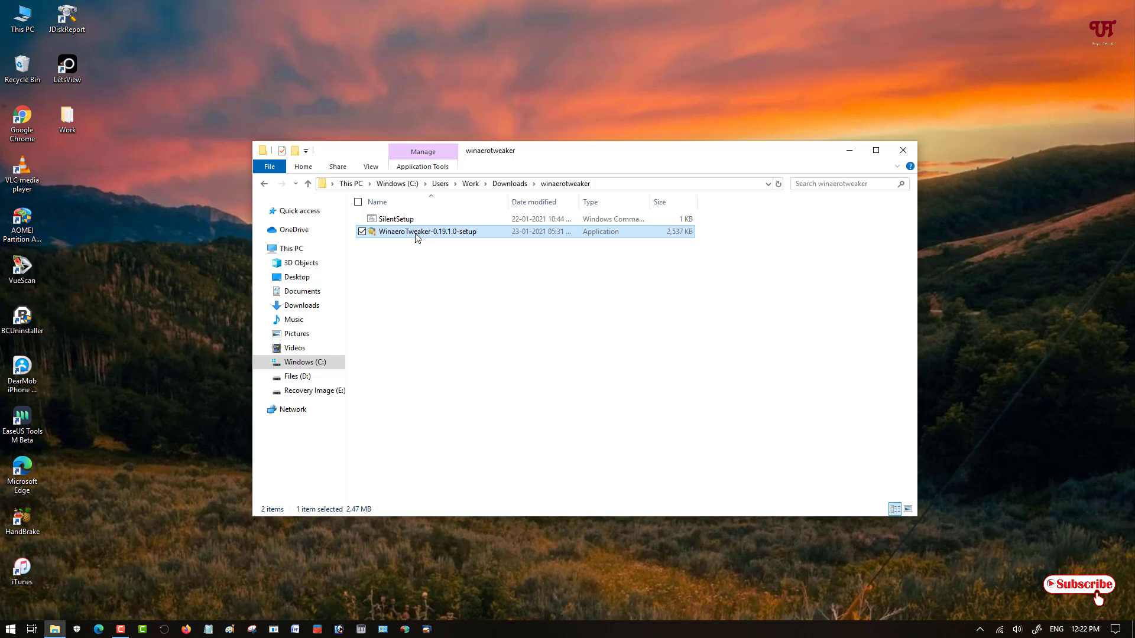
pyautogui.doubleClick(416, 237)
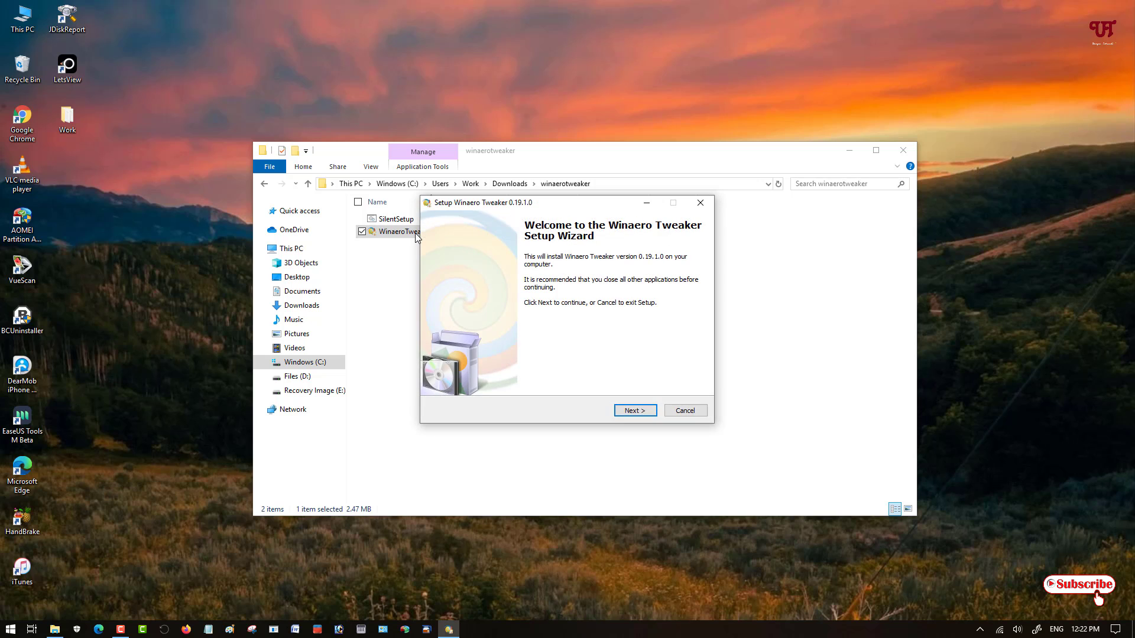
# Step: Install Winaero Tweaker in normal mode with default location, Start Menu folder and desktop icon, then launch it
pyautogui.click(643, 411)
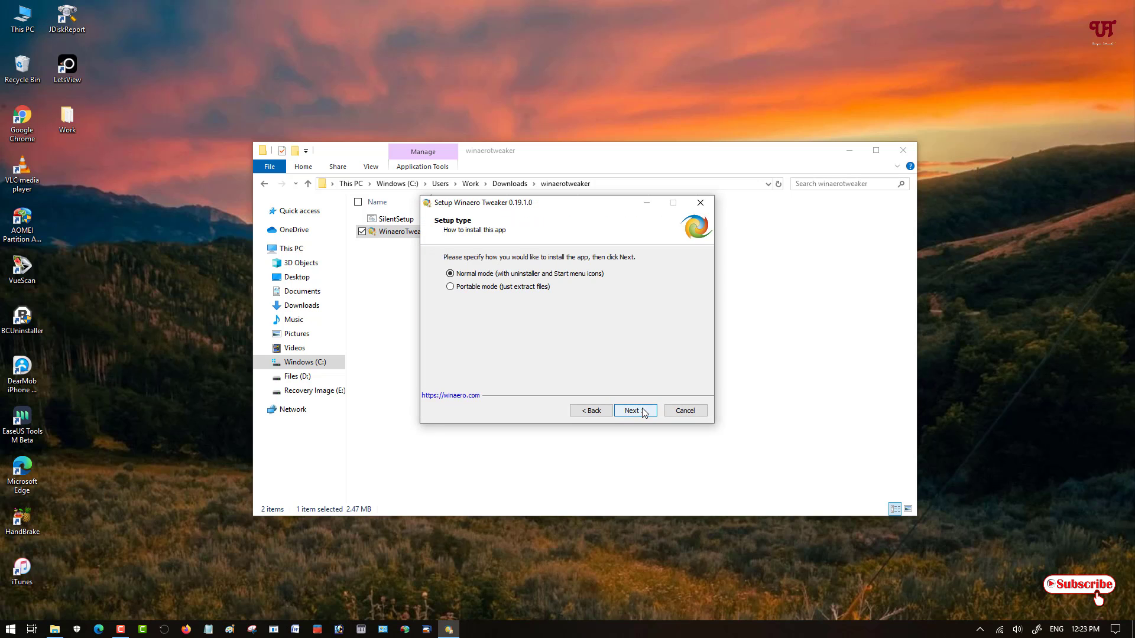
pyautogui.click(643, 412)
pyautogui.click(510, 376)
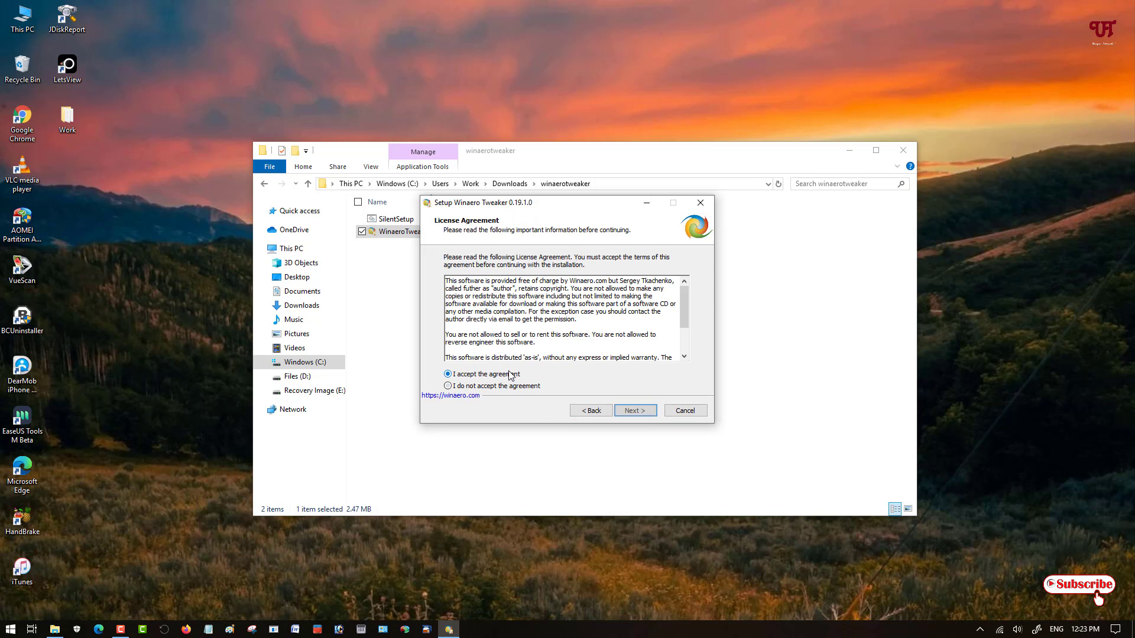
pyautogui.click(640, 412)
pyautogui.click(641, 412)
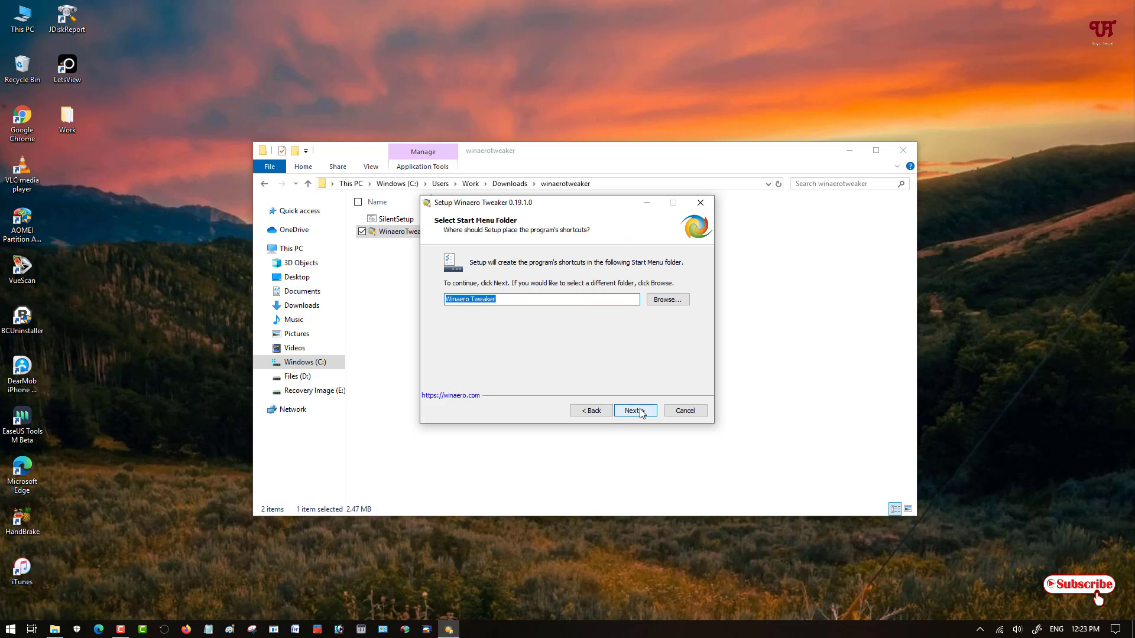
pyautogui.click(641, 412)
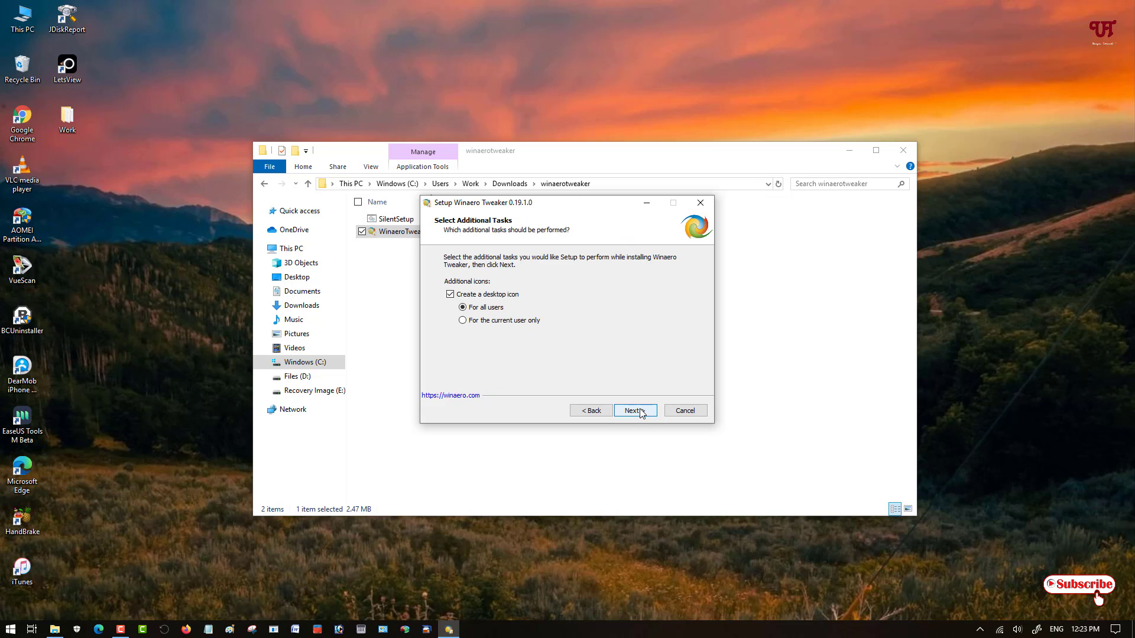
pyautogui.click(640, 412)
pyautogui.click(641, 412)
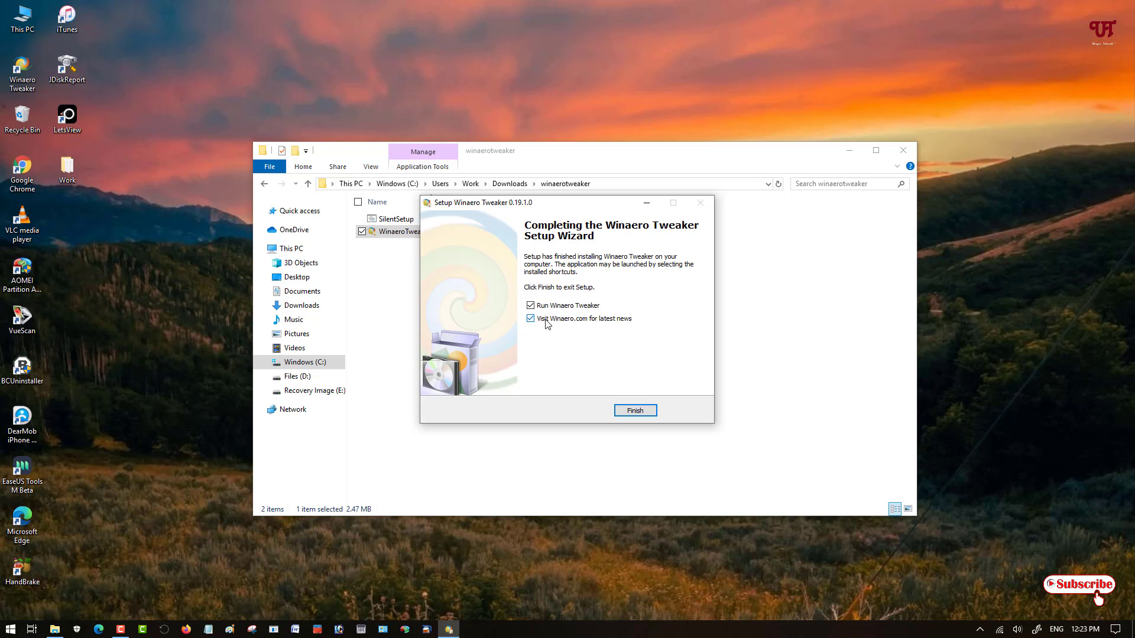
pyautogui.moveTo(21, 70); pyautogui.dragTo(97, 216)
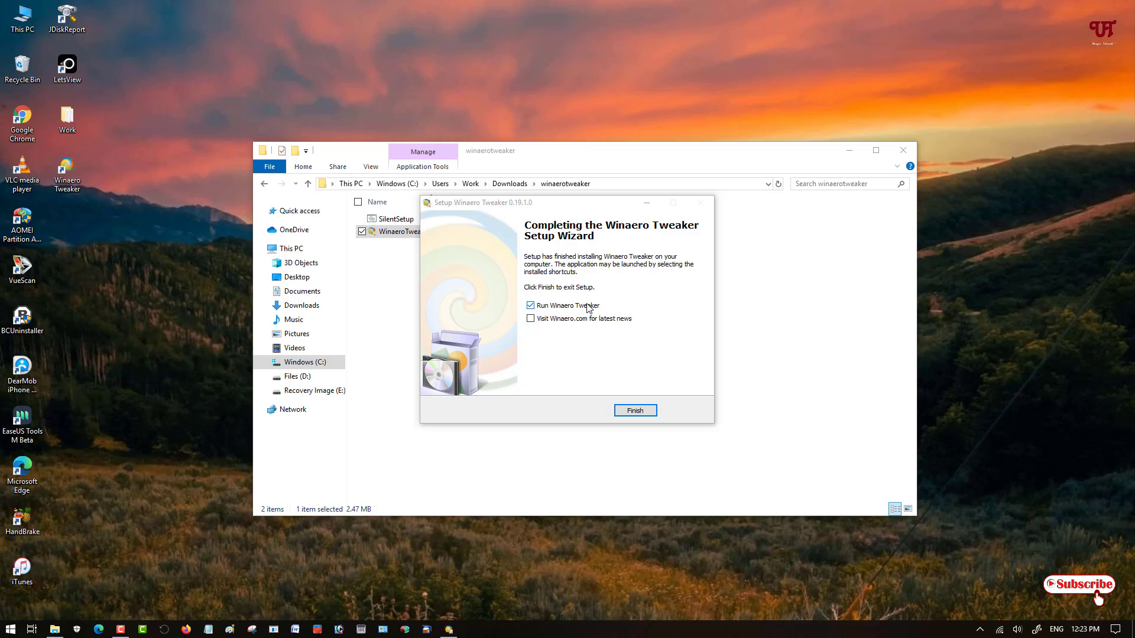
pyautogui.click(642, 410)
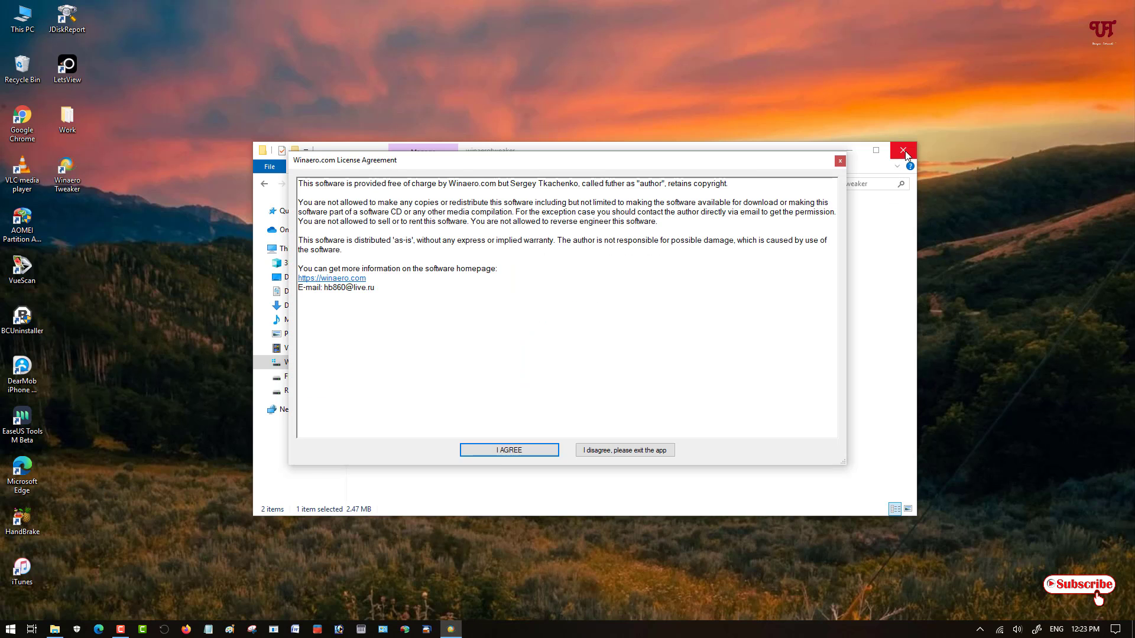
# Step: Agree to the Winaero Tweaker license and scroll the left tree toward Advanced Appearance Settings
pyautogui.click(518, 452)
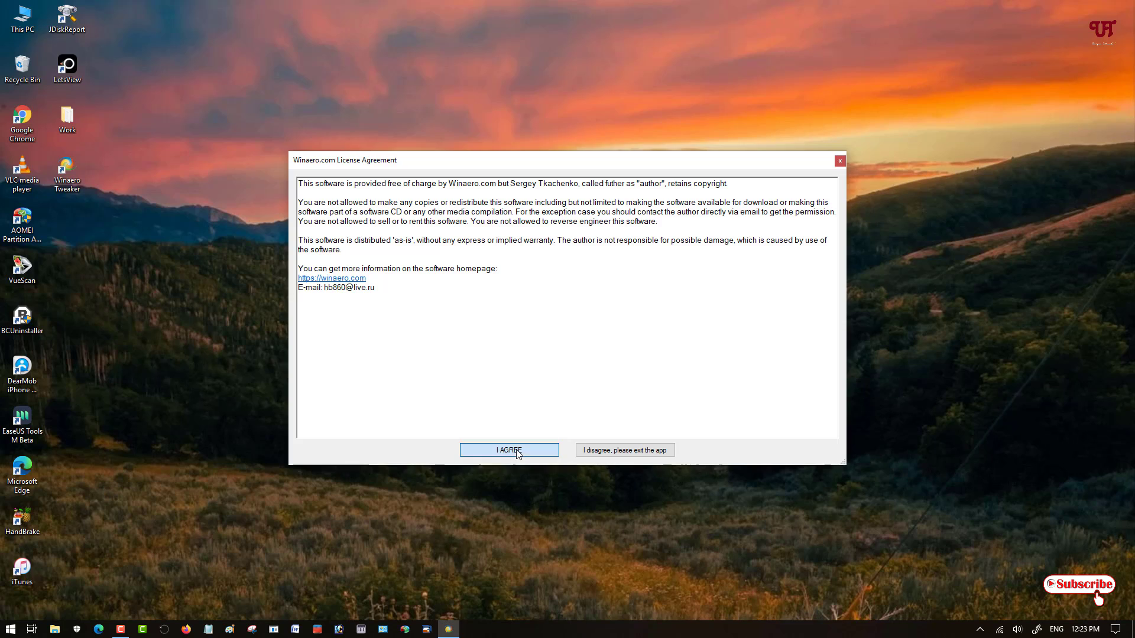
pyautogui.click(517, 453)
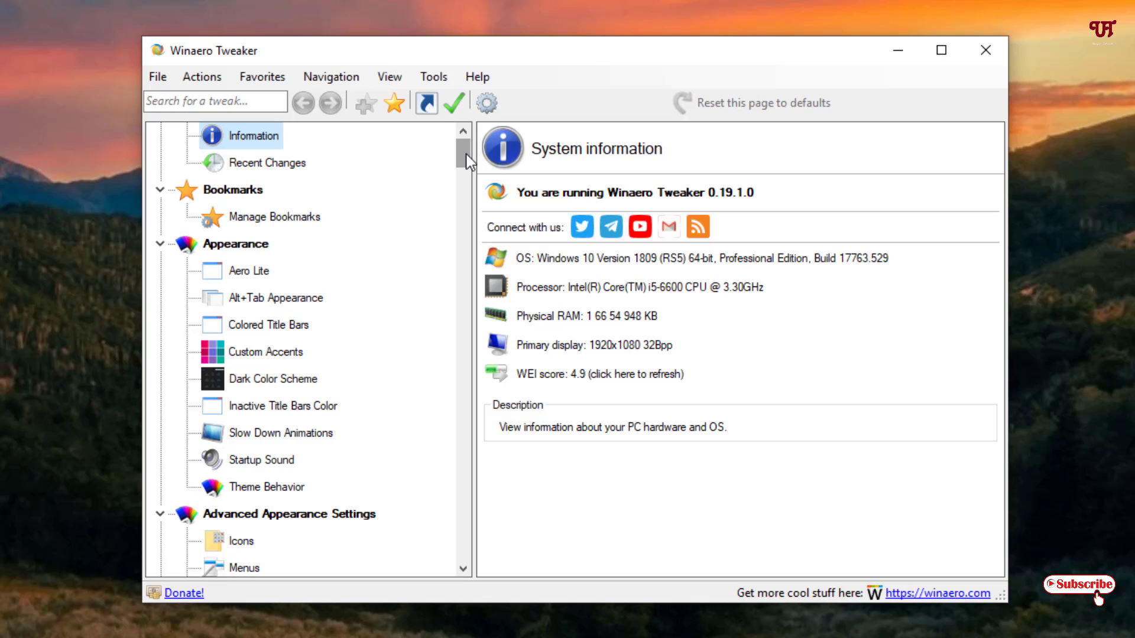
pyautogui.scroll(1, 466, 160)
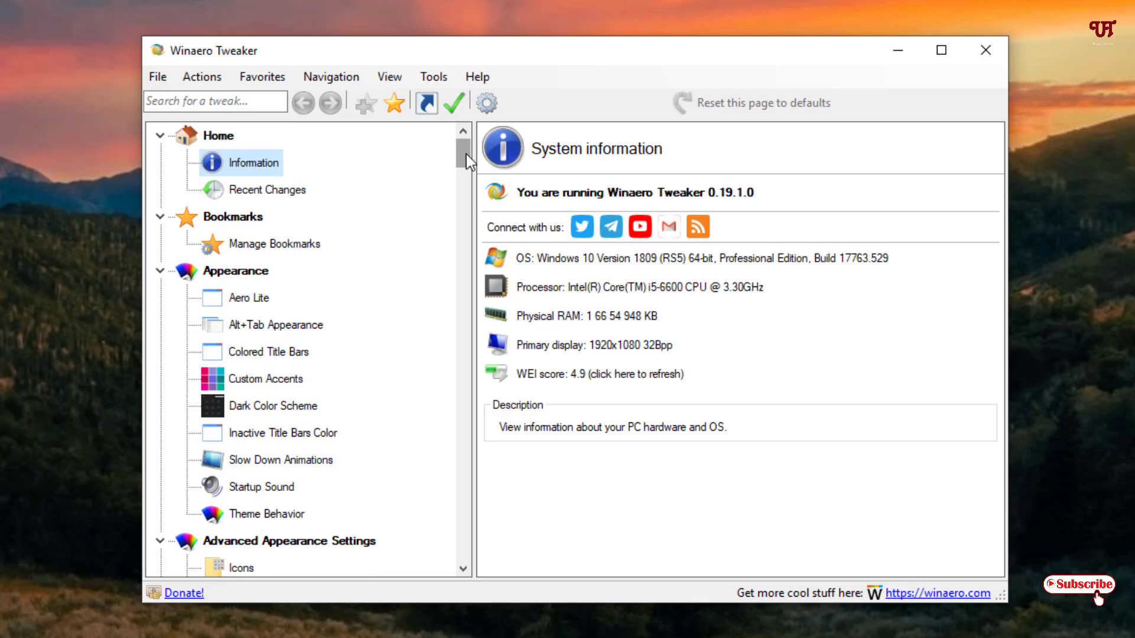
pyautogui.moveTo(467, 160); pyautogui.dragTo(466, 178)
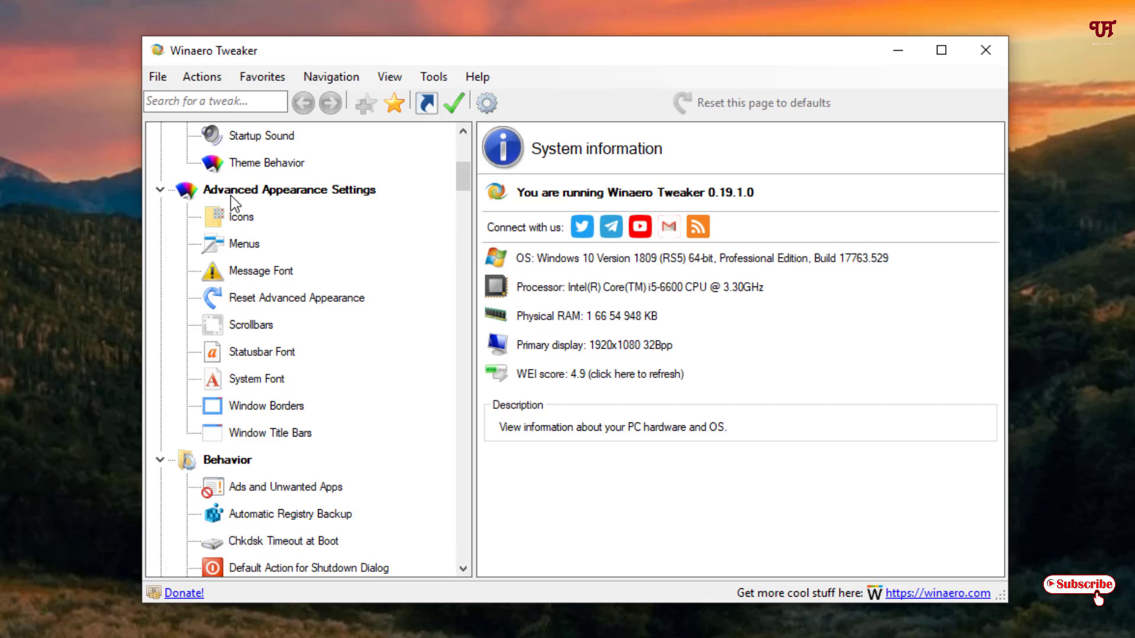
# Step: On the Advanced Appearance Settings > Icons page, change the icon font to Harlow Solid, size 9
pyautogui.click(246, 228)
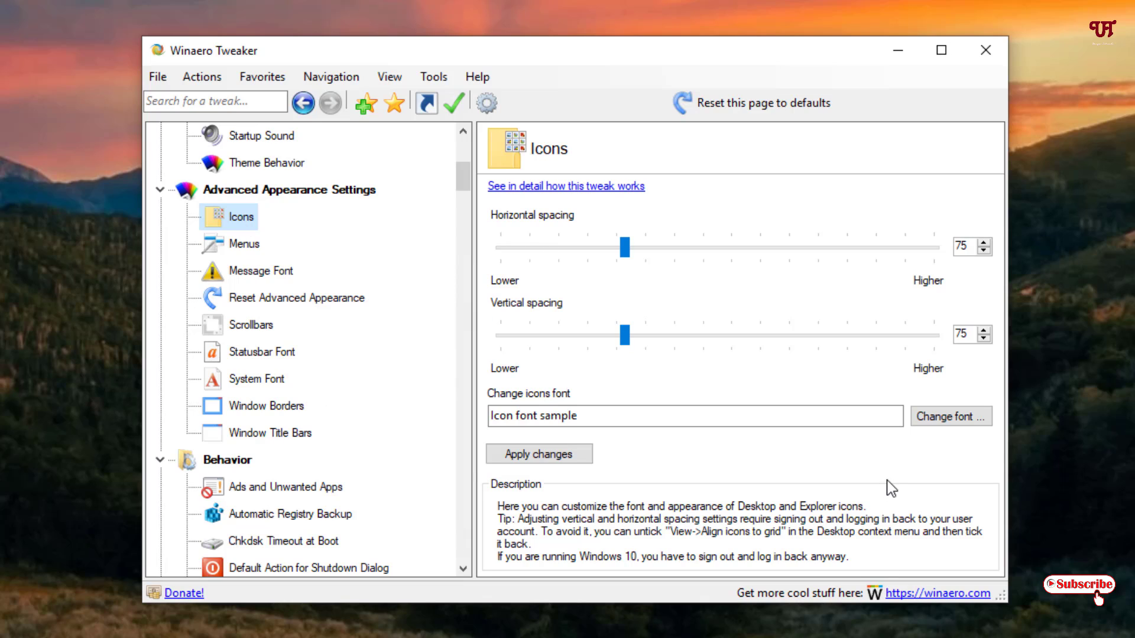
pyautogui.click(961, 417)
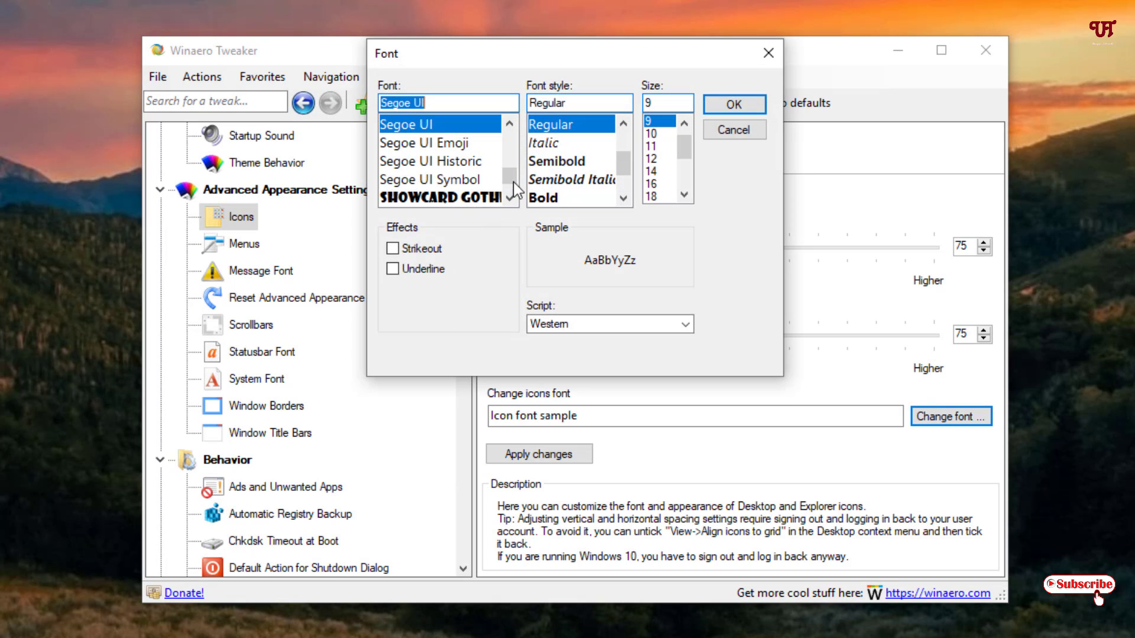
pyautogui.scroll(1, 510, 176)
pyautogui.scroll(10, 508, 166)
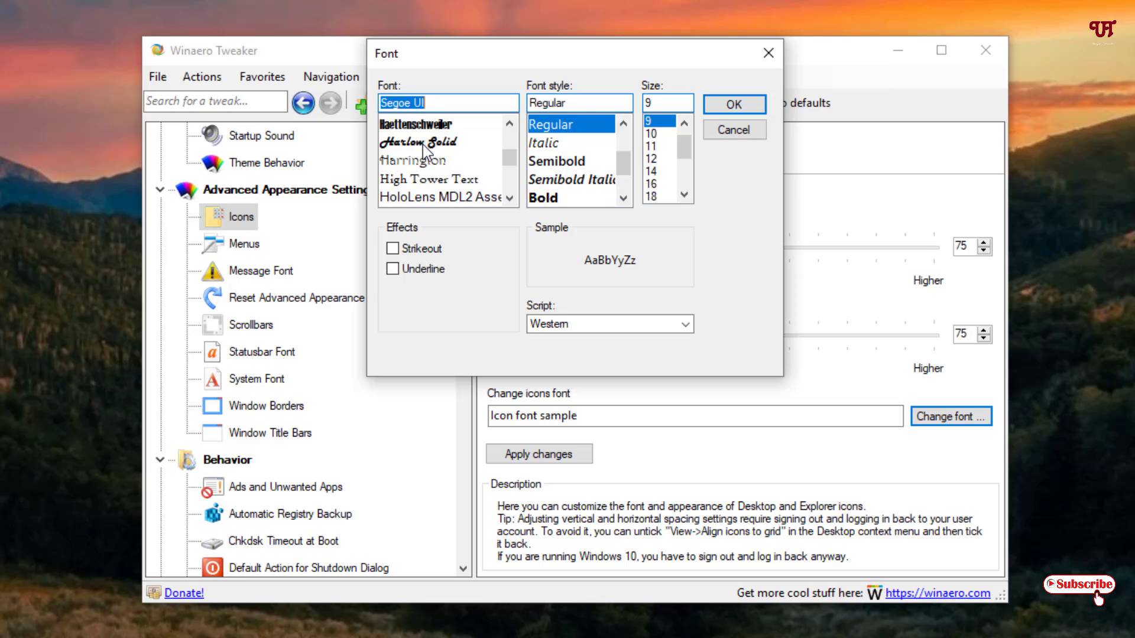
pyautogui.click(424, 144)
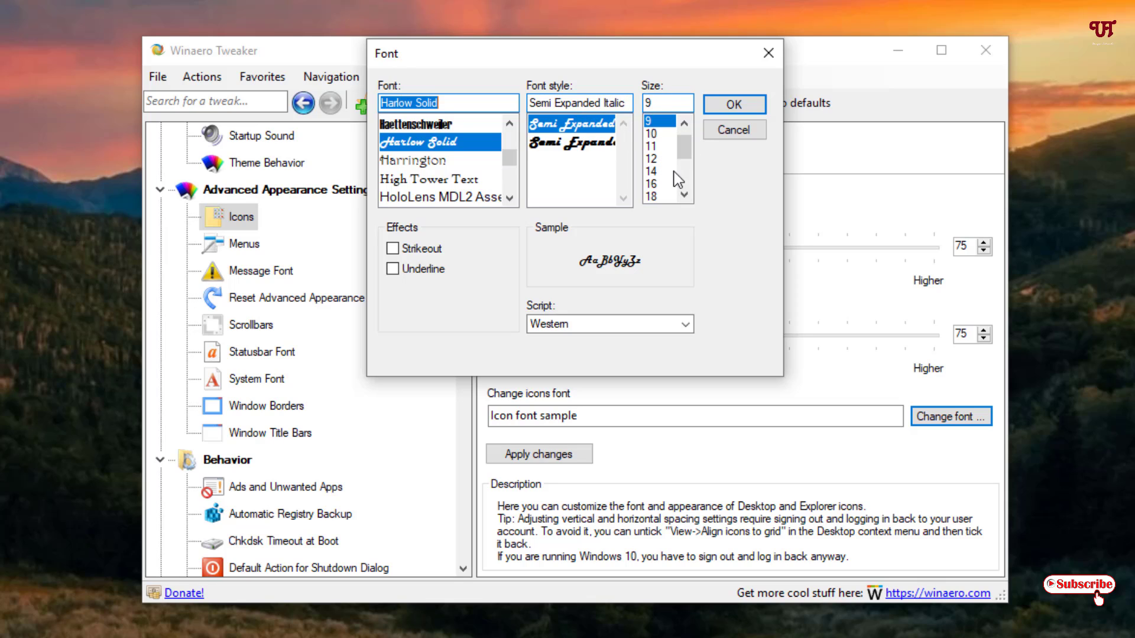
pyautogui.moveTo(687, 157)
pyautogui.mouseDown()
pyautogui.moveTo(686, 196)
pyautogui.moveTo(688, 146)
pyautogui.mouseUp()
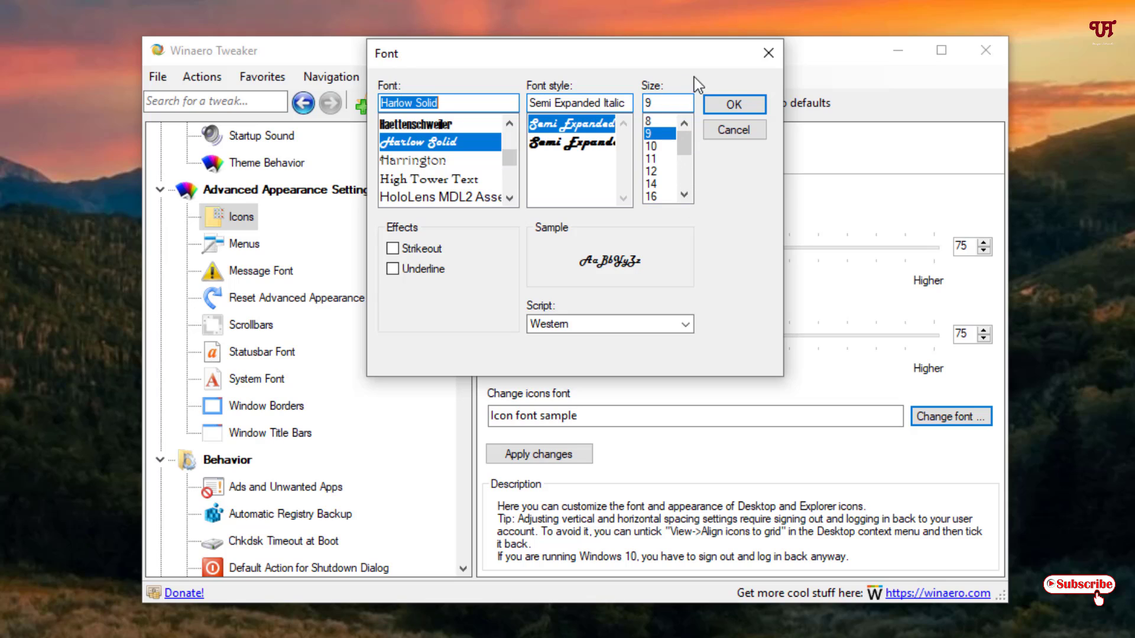
pyautogui.click(735, 105)
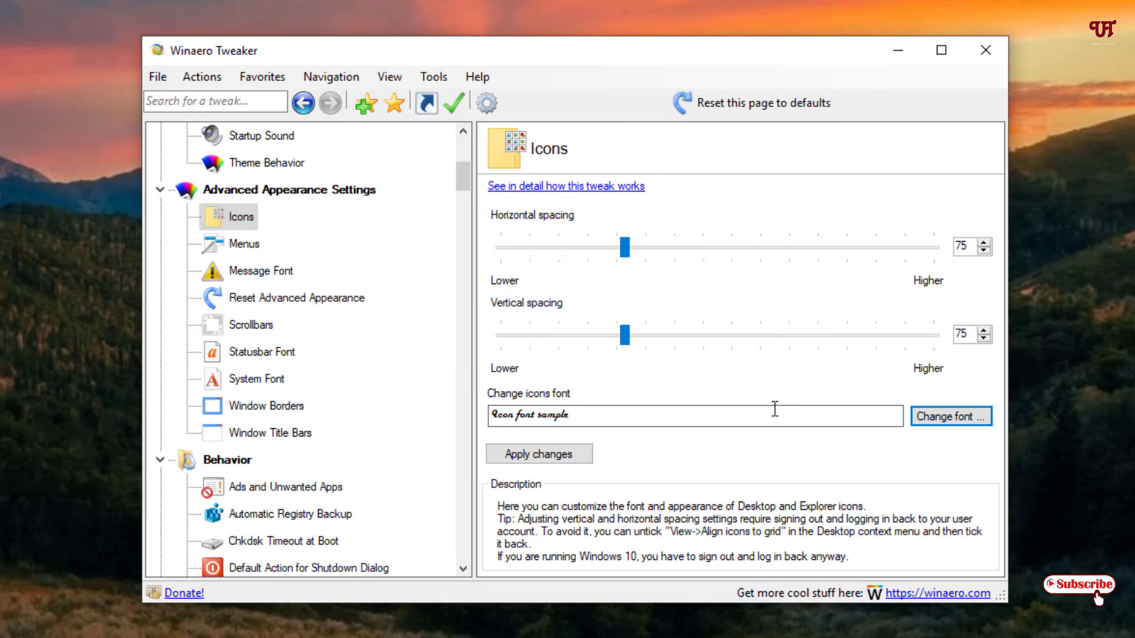
# Step: Apply the Harlow Solid icon font change and sign out of Windows
pyautogui.click(567, 458)
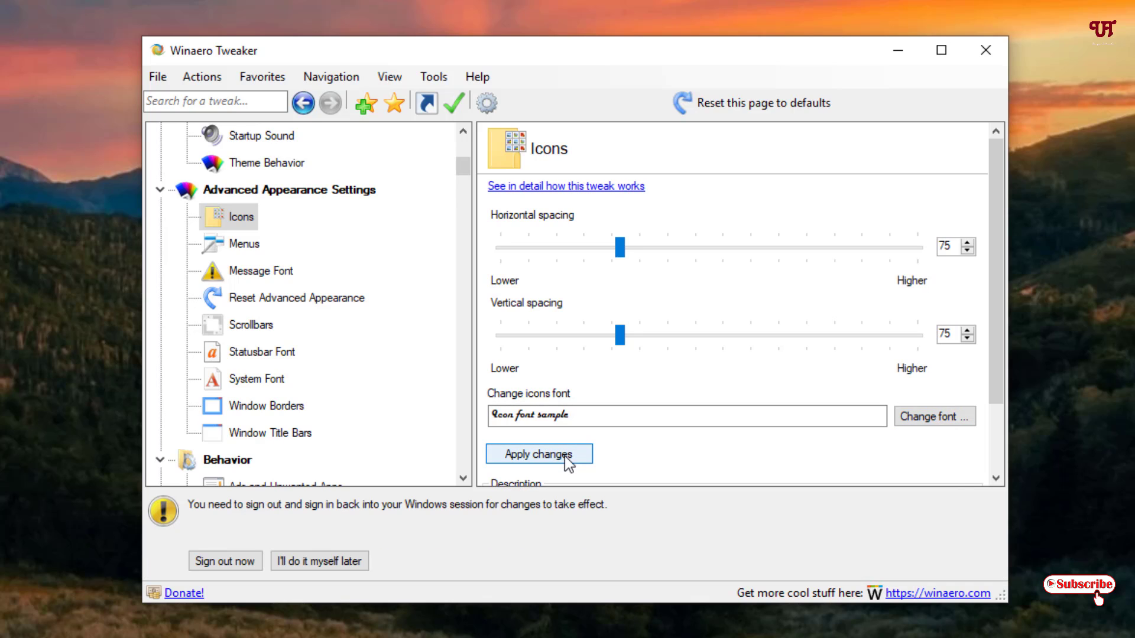
pyautogui.click(228, 562)
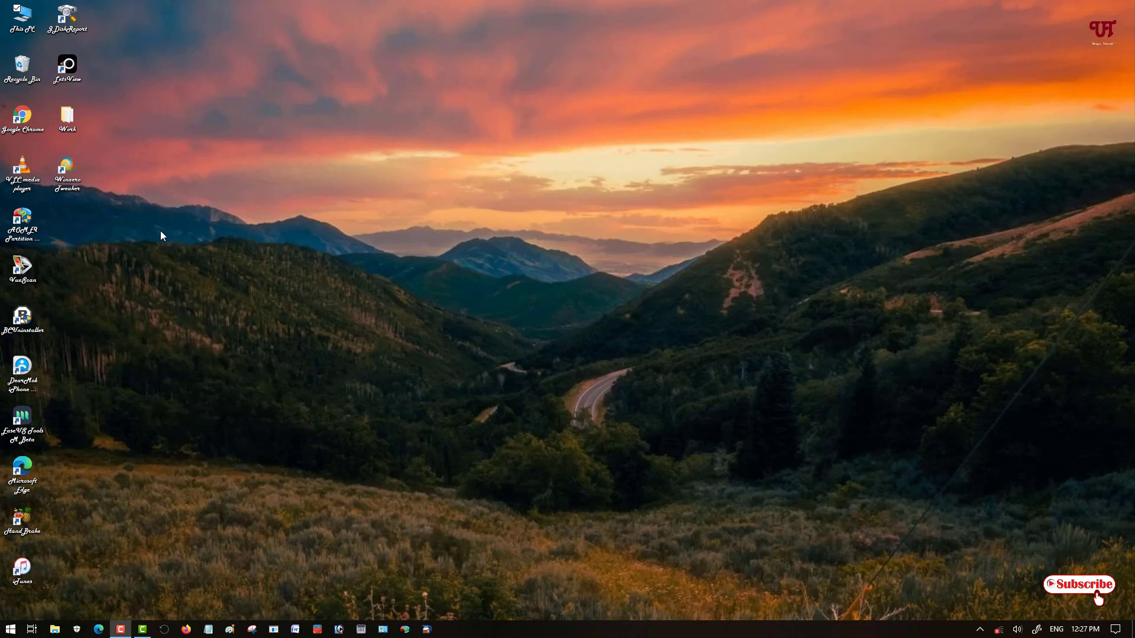
pyautogui.doubleClick(22, 18)
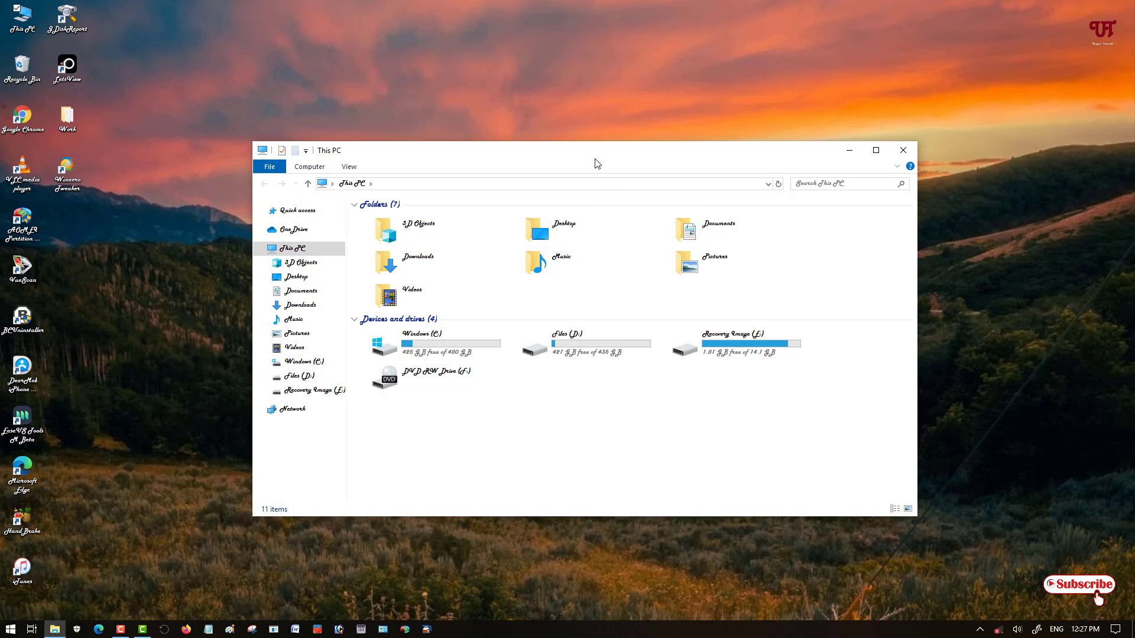
pyautogui.moveTo(595, 159); pyautogui.dragTo(595, 131)
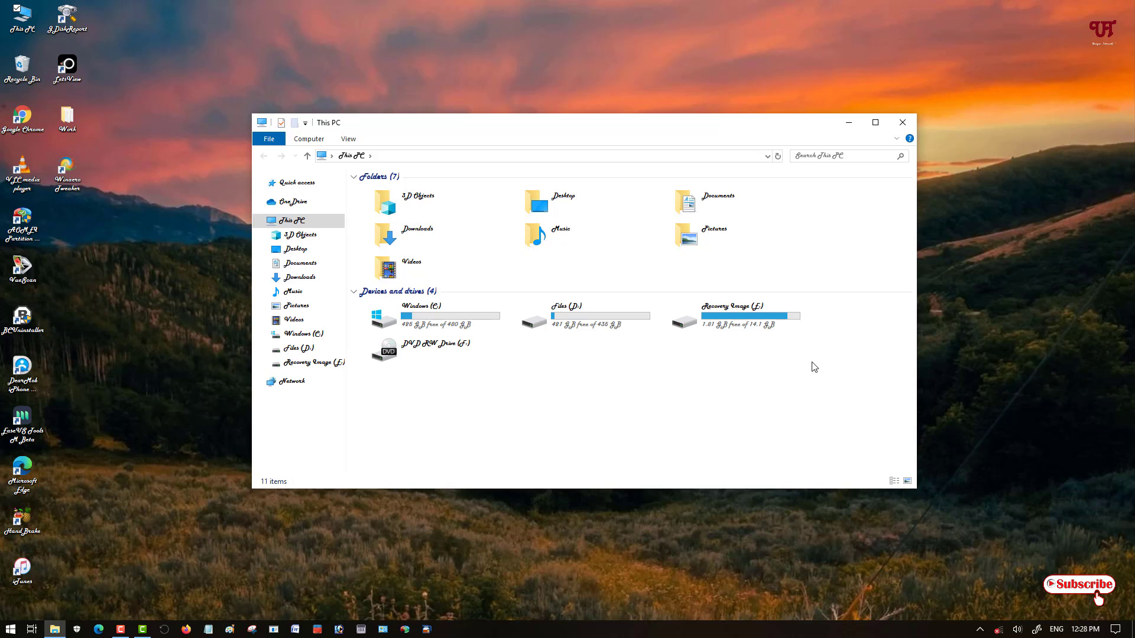
pyautogui.click(905, 129)
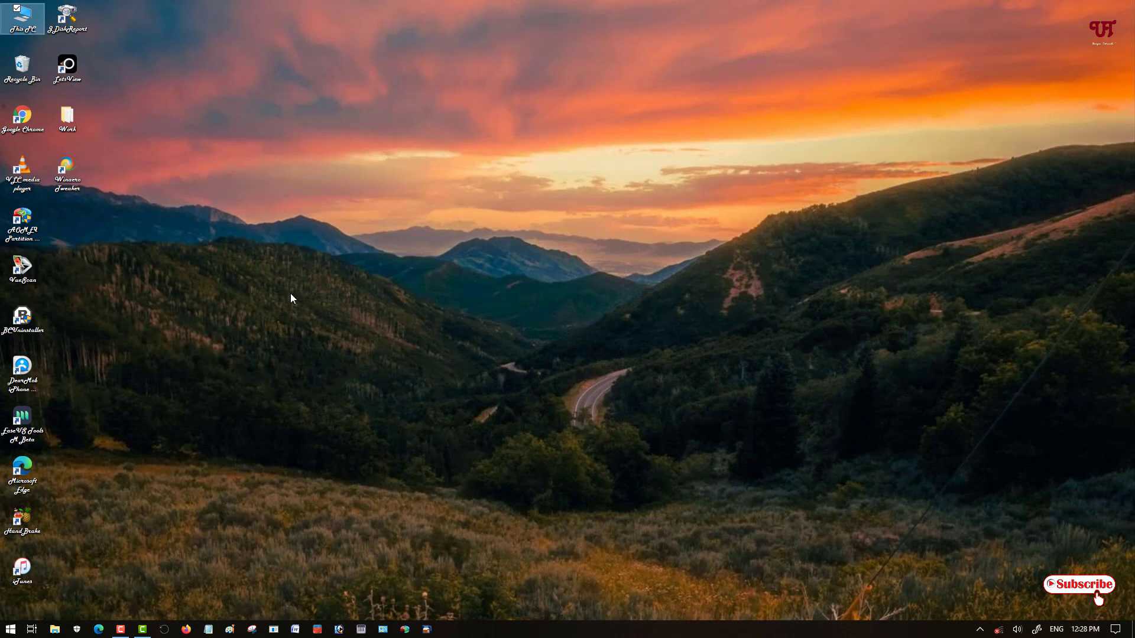
pyautogui.click(80, 236)
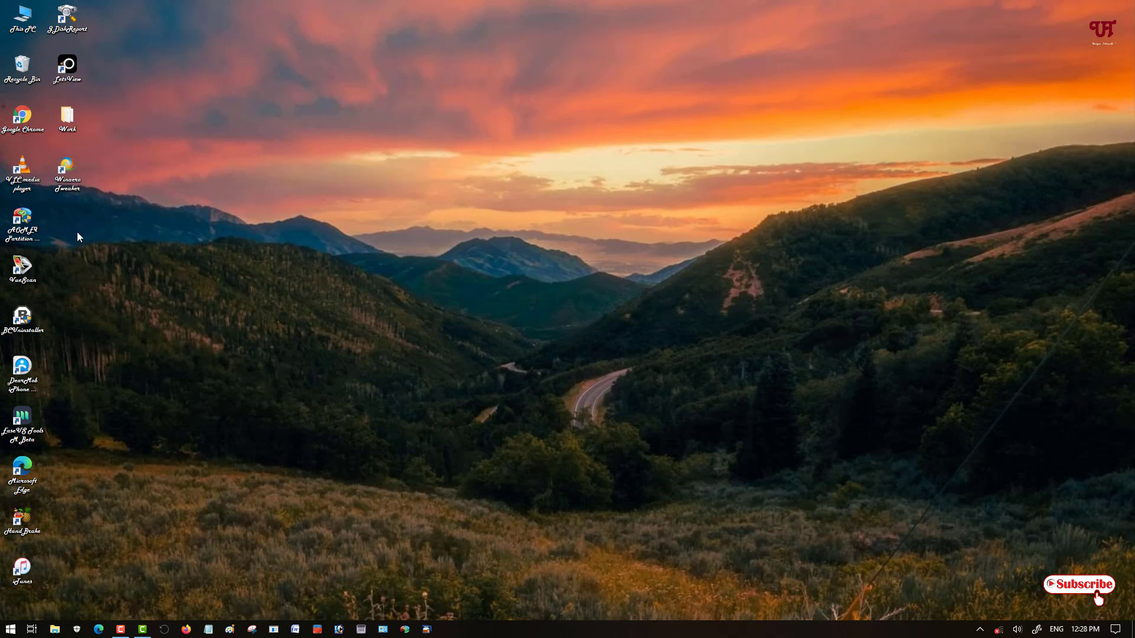
# Step: Relaunch Winaero Tweaker, reset the Icons page to defaults, and sign out
pyautogui.doubleClick(69, 188)
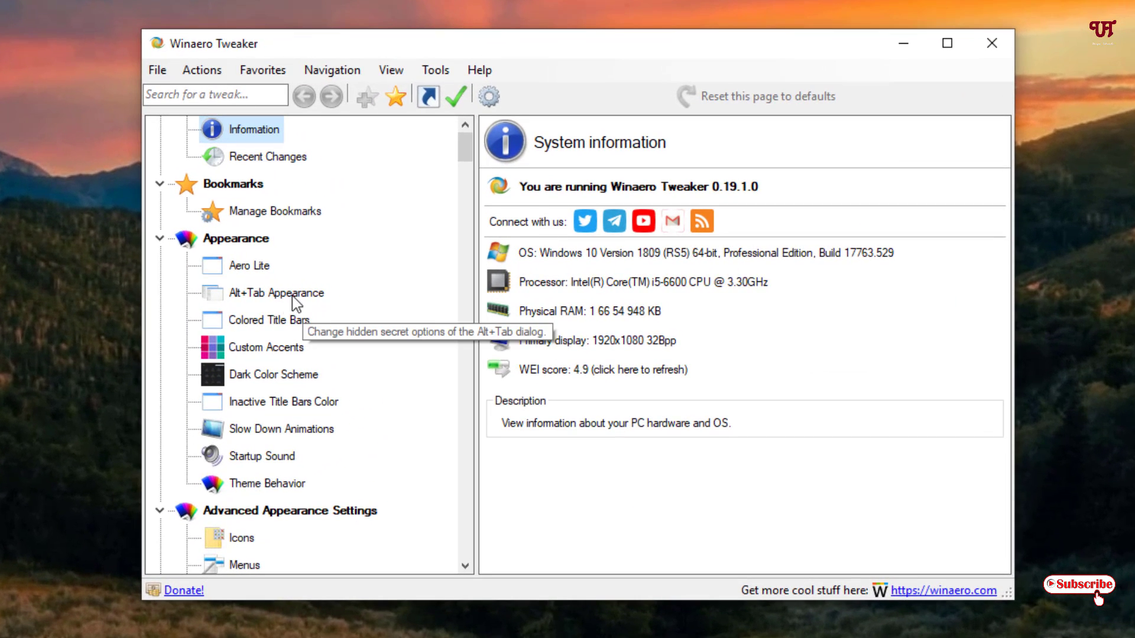
pyautogui.scroll(-2, 295, 468)
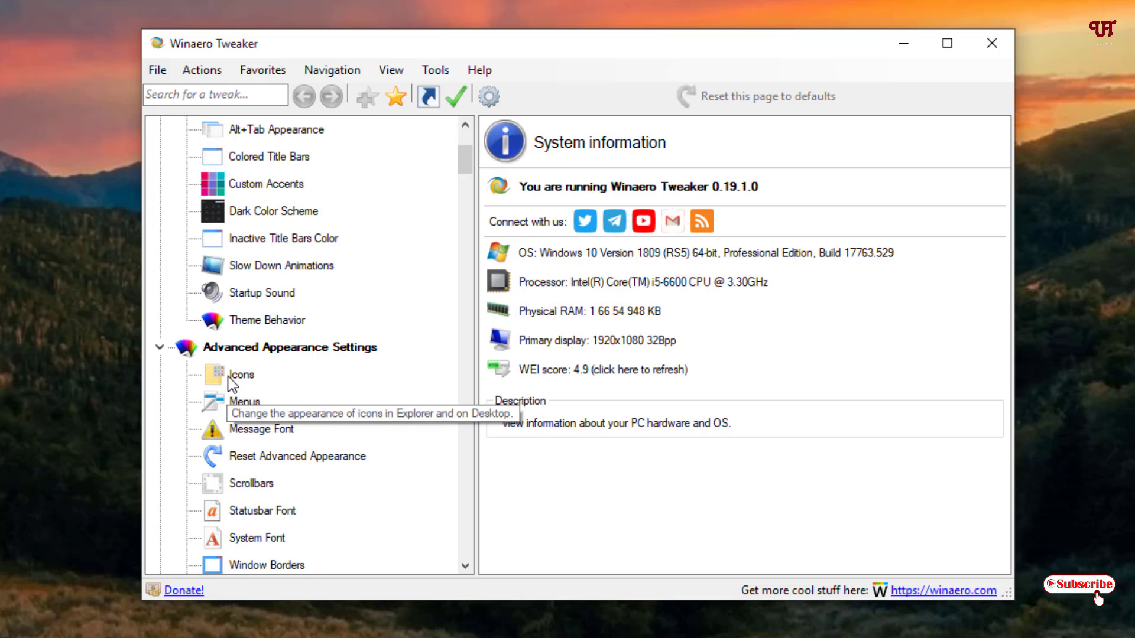
pyautogui.click(230, 378)
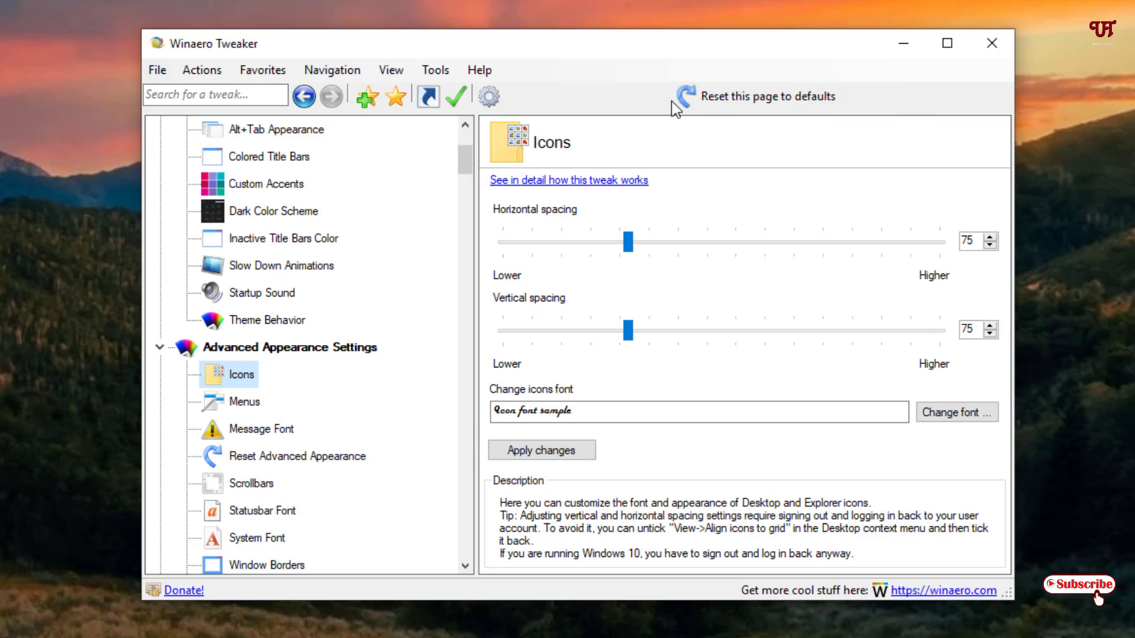
pyautogui.click(789, 94)
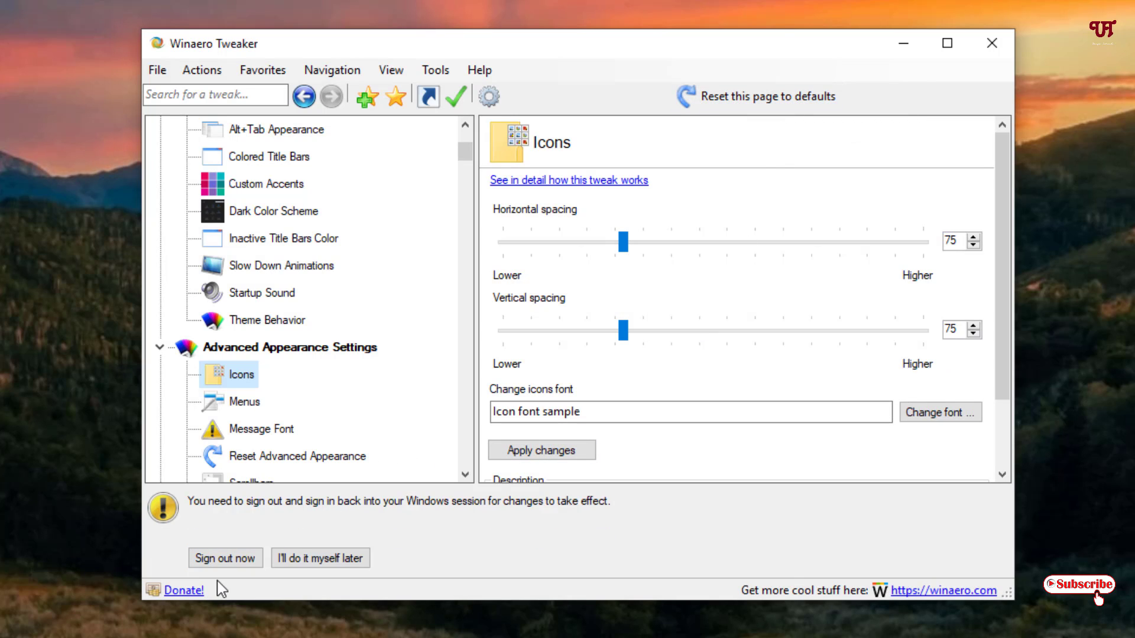
pyautogui.click(221, 559)
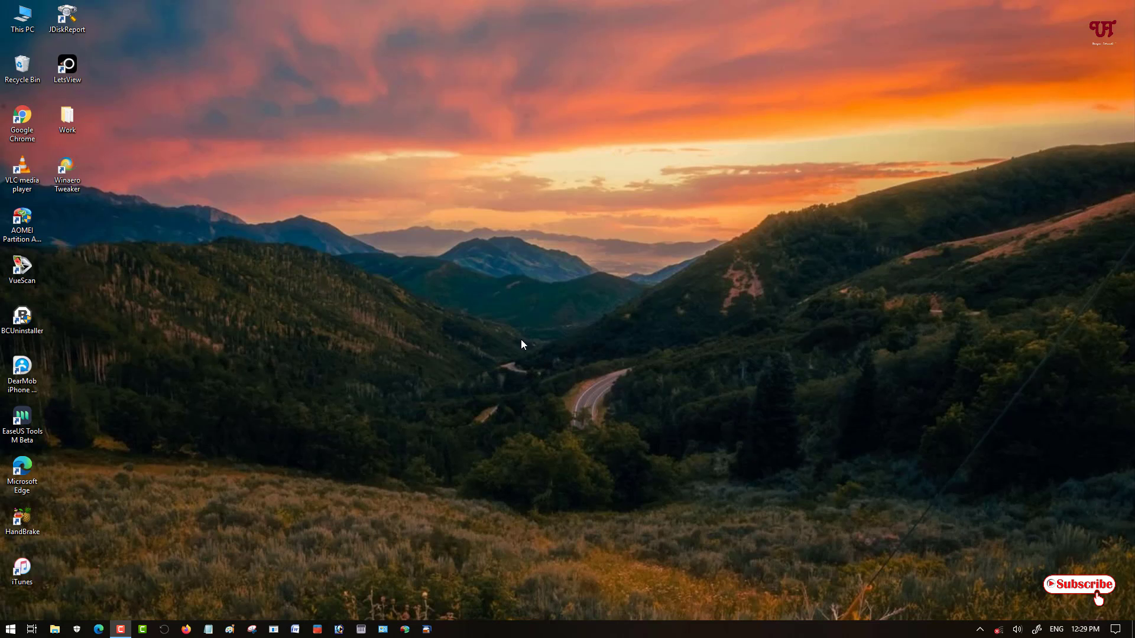